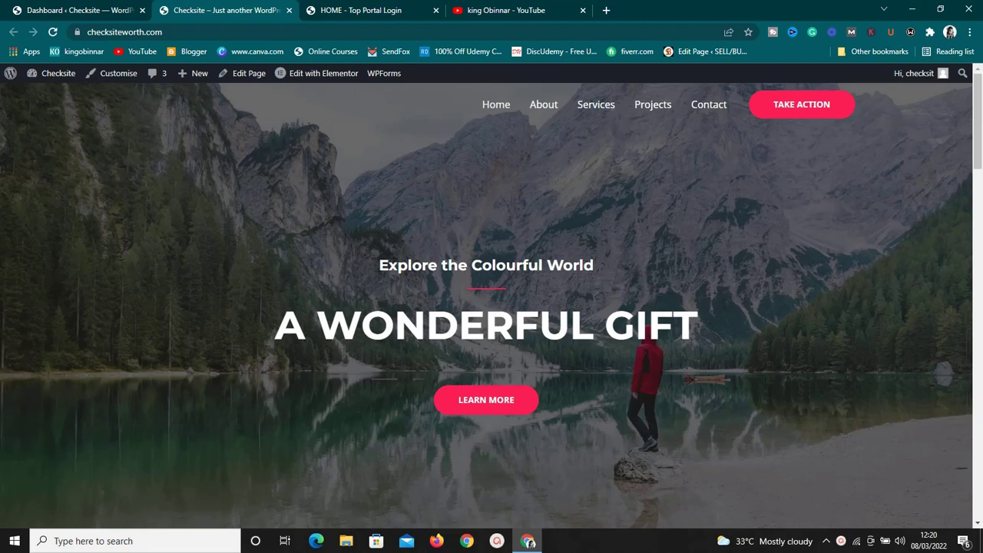
# - Look through the Checksite home page from the hero banner down to the footer and return to its beginning
pyautogui.scroll(-7, 569, 219)
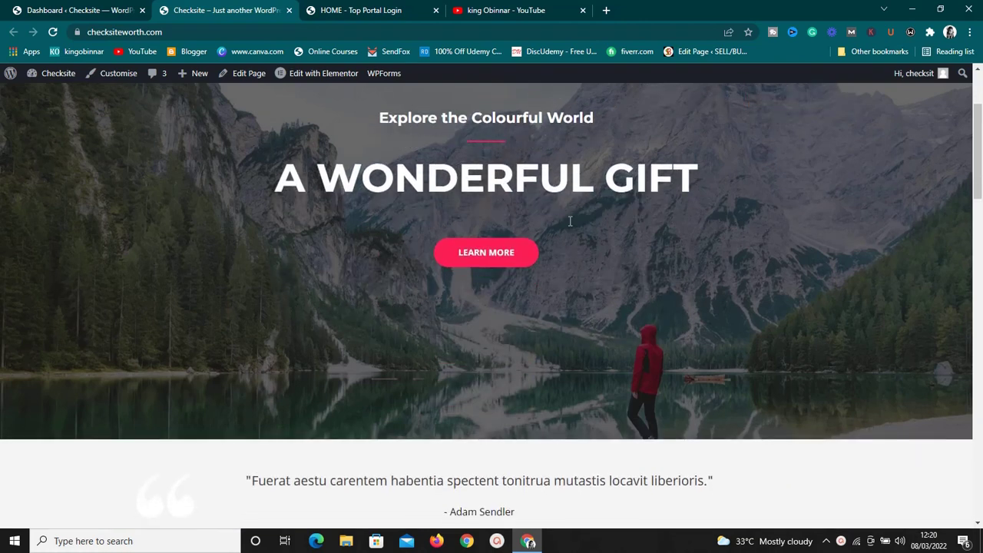
pyautogui.scroll(-10, 570, 225)
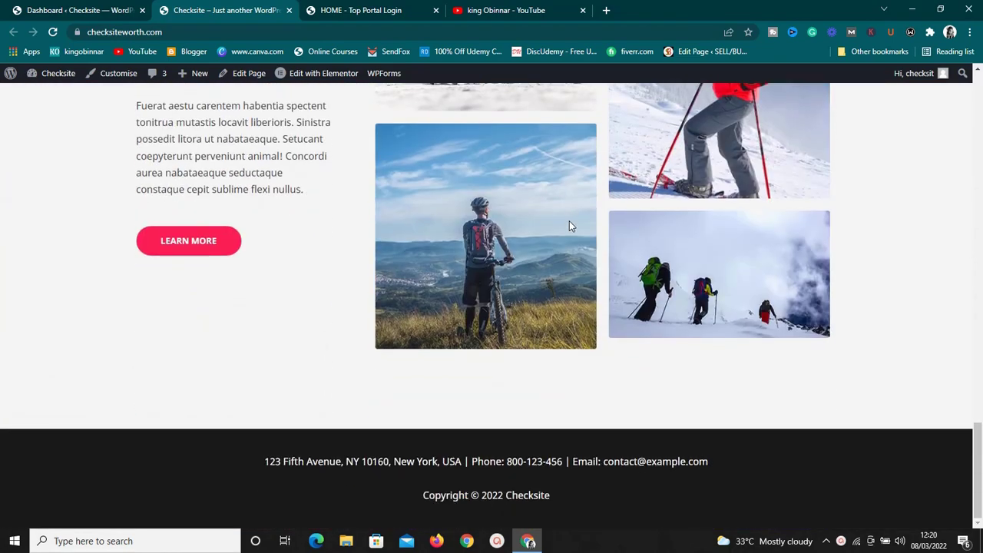
pyautogui.scroll(8, 569, 225)
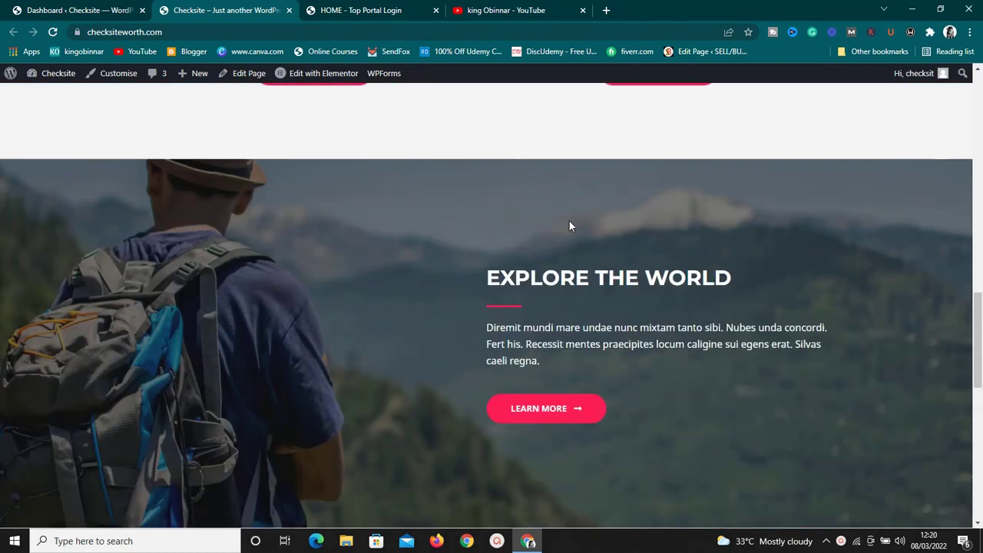
pyautogui.scroll(10, 569, 226)
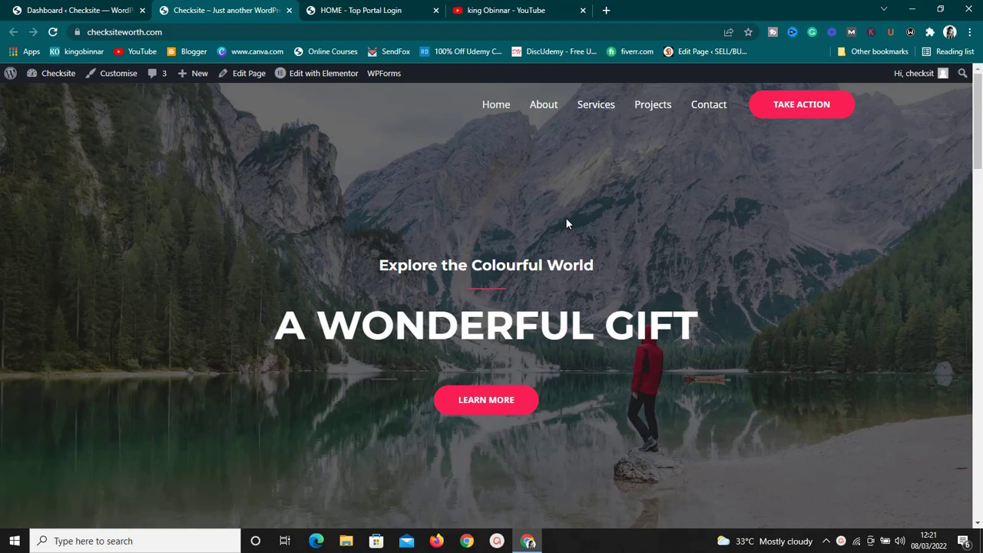
pyautogui.scroll(-6, 634, 224)
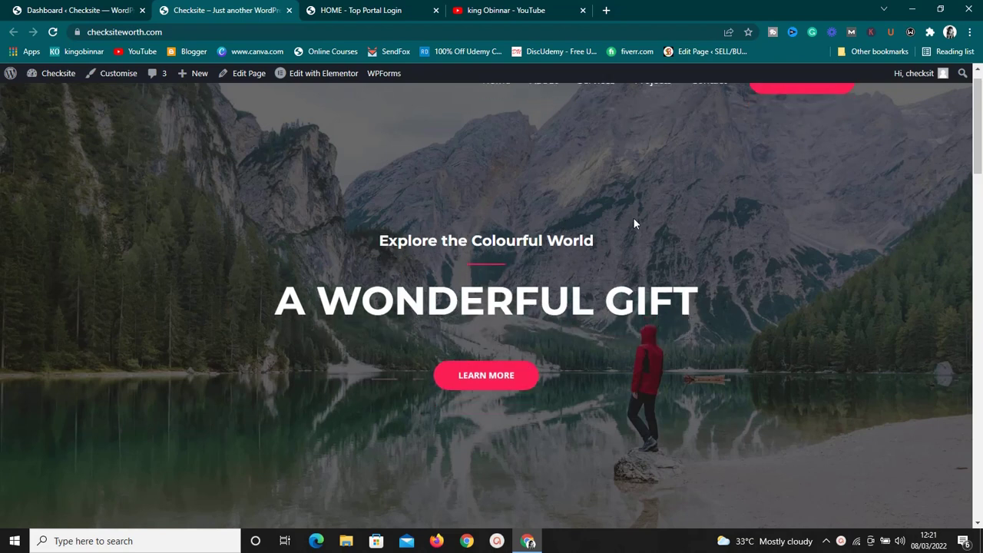
pyautogui.scroll(-15, 633, 224)
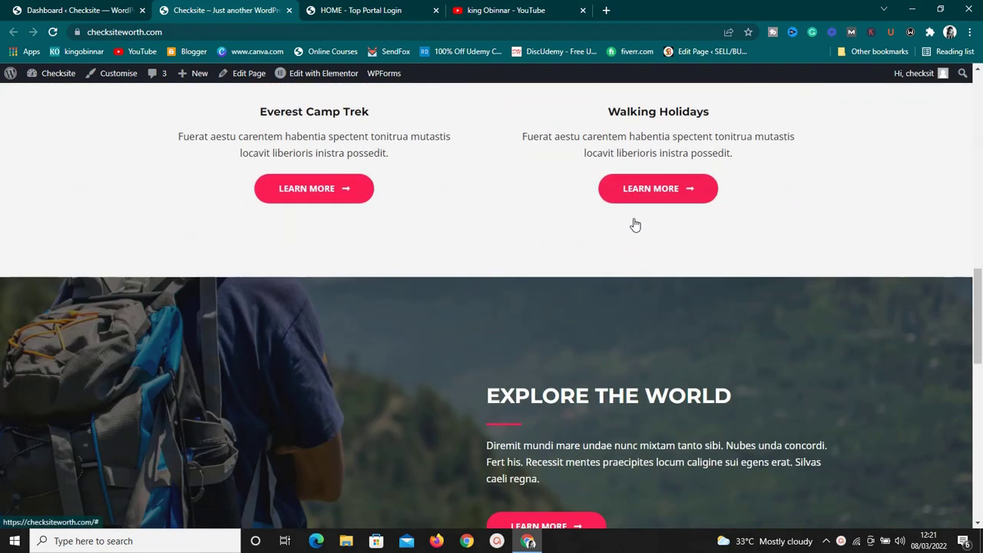
pyautogui.scroll(1, 634, 224)
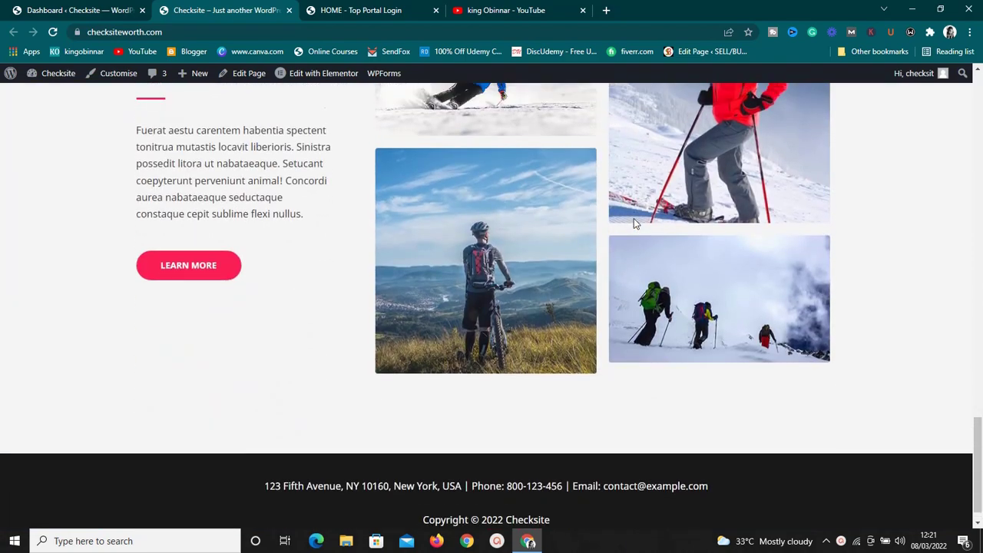
pyautogui.scroll(12, 633, 223)
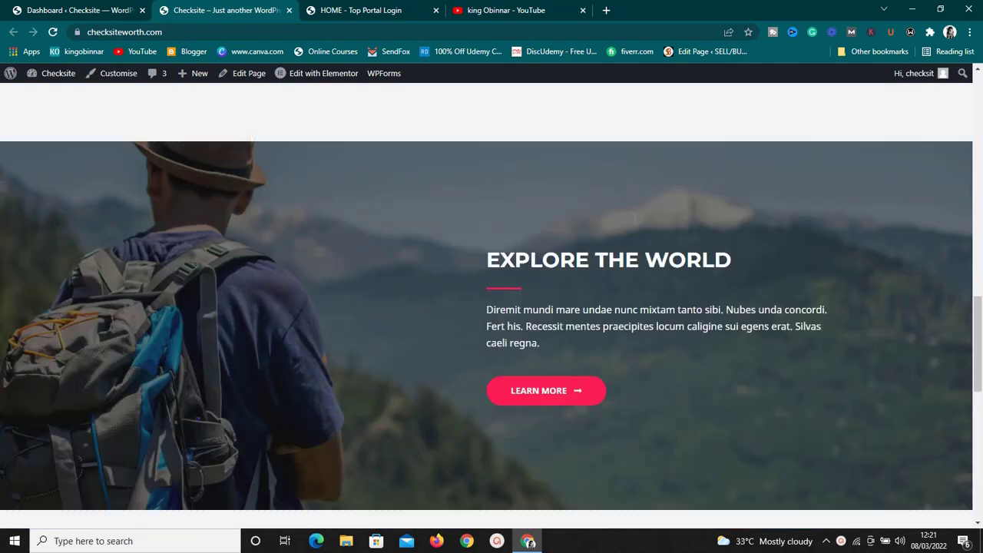
pyautogui.scroll(5, 634, 223)
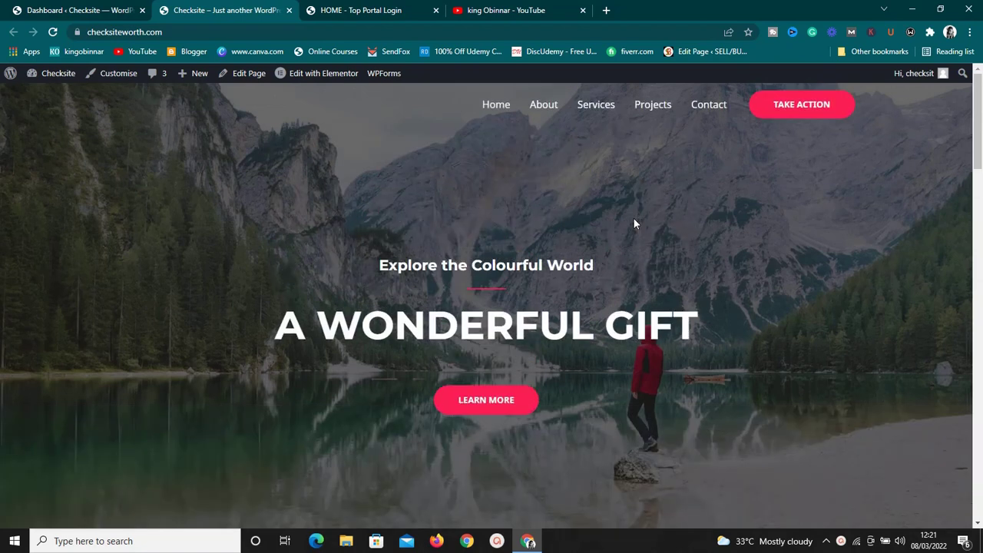
# - Switch to the Top Portal Login site and examine its home page, including the trending posts and footer
pyautogui.click(360, 10)
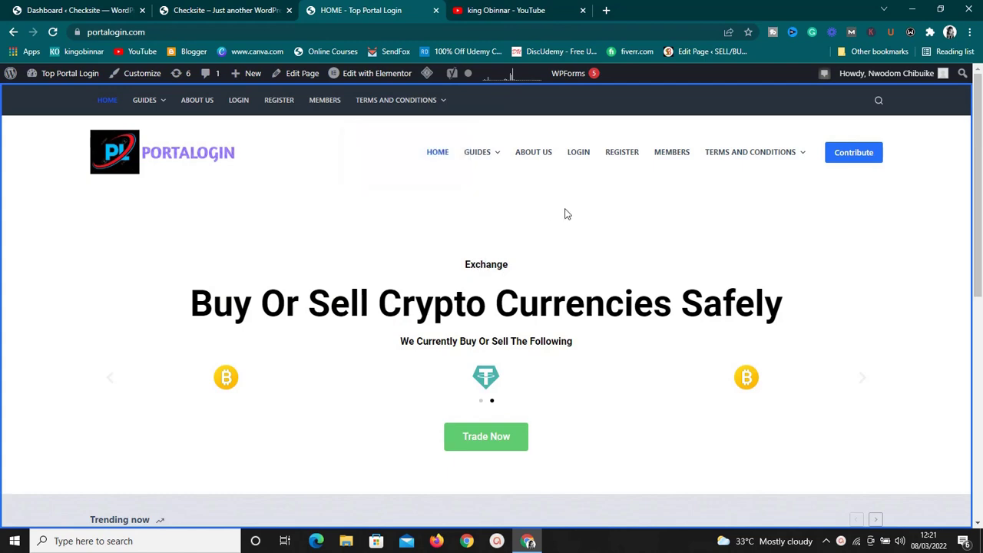
pyautogui.scroll(-5, 565, 214)
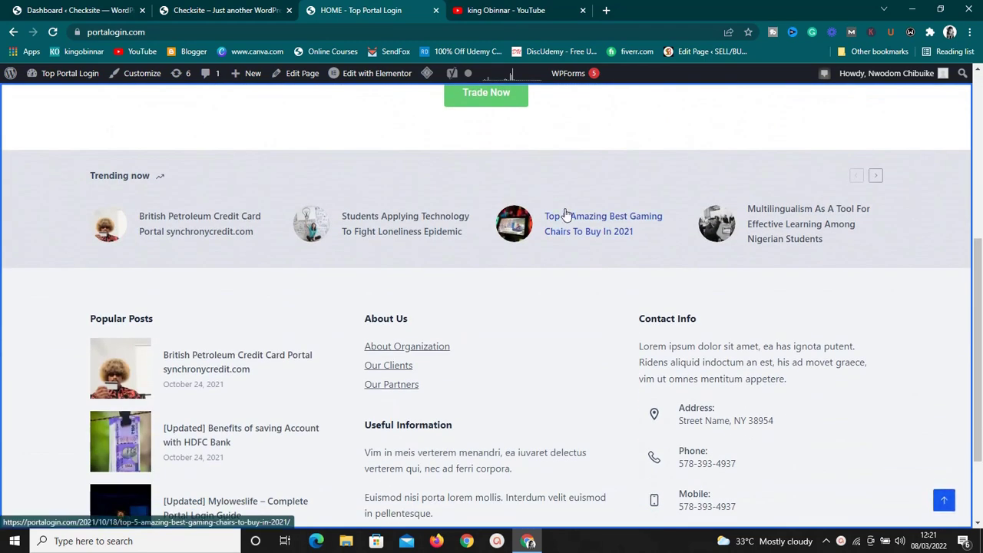
pyautogui.scroll(5, 566, 214)
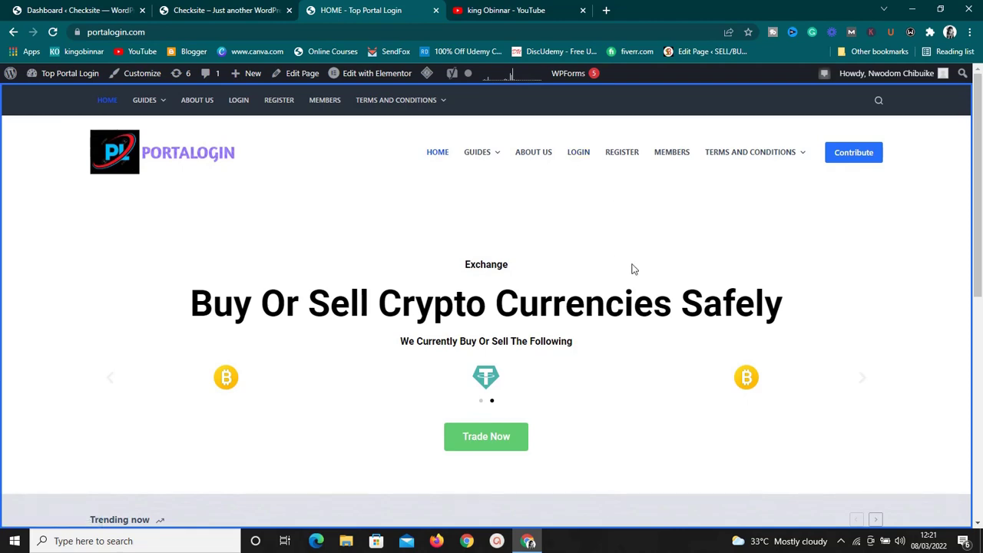
pyautogui.scroll(-5, 633, 268)
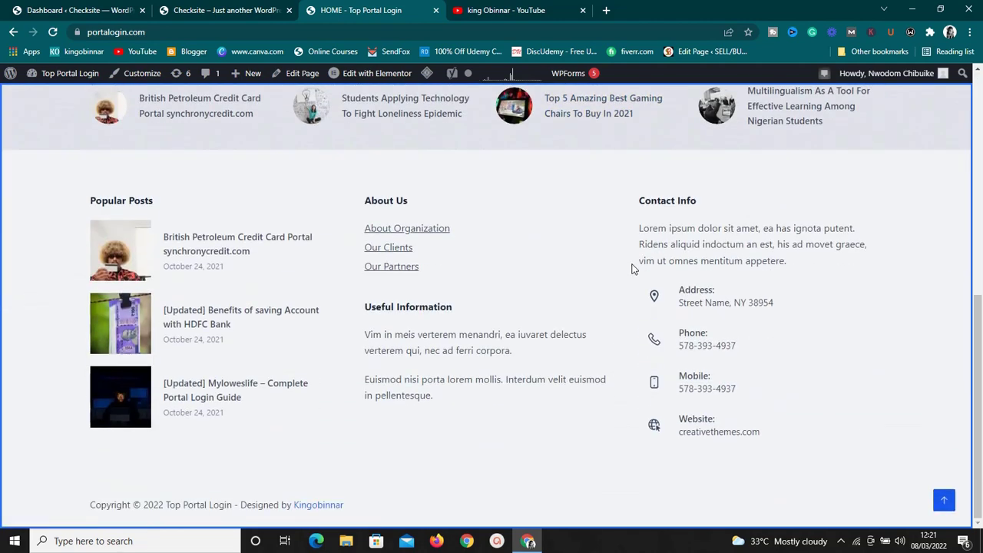
pyautogui.scroll(5, 633, 268)
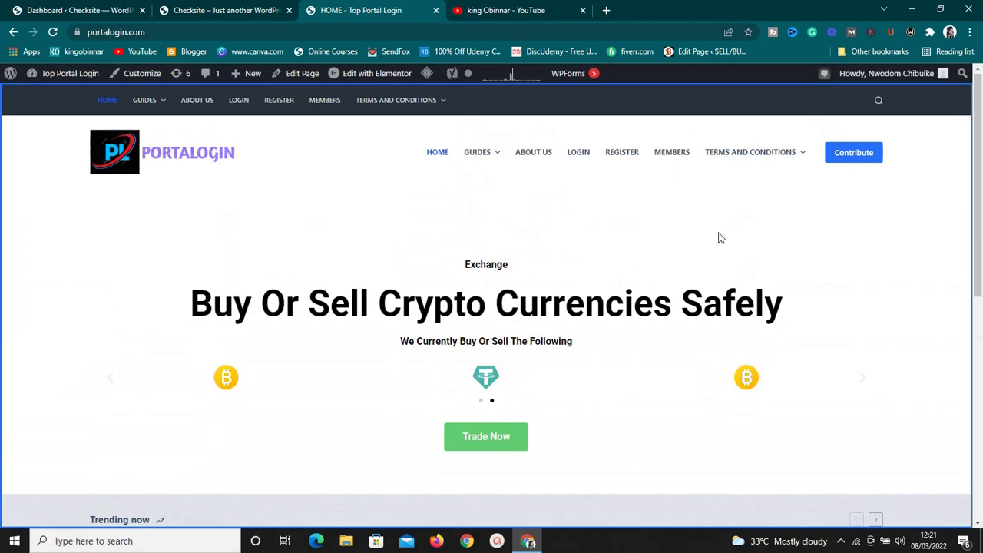
# - Open portalogin.com in a new Incognito window and look over its home page as a logged-out visitor
pyautogui.click(969, 33)
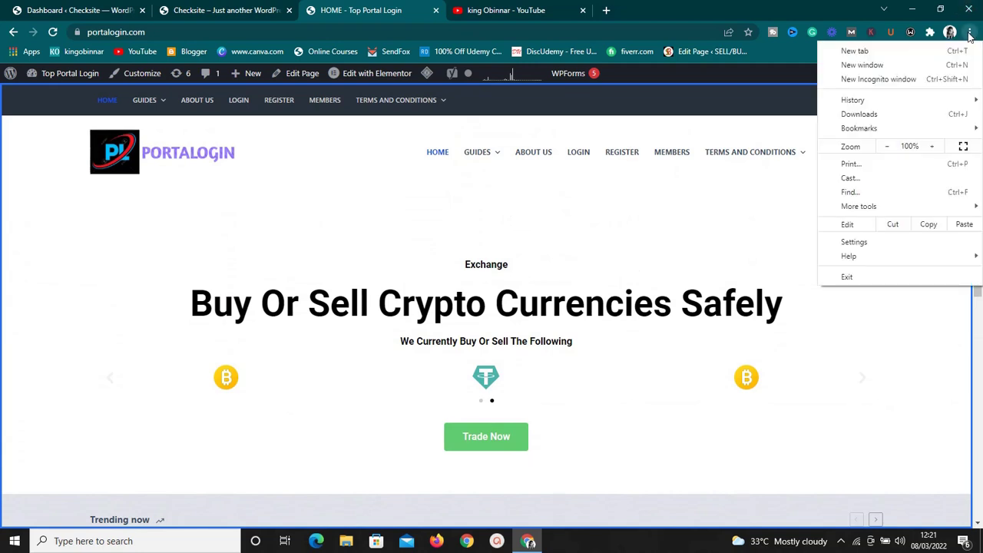
pyautogui.click(913, 80)
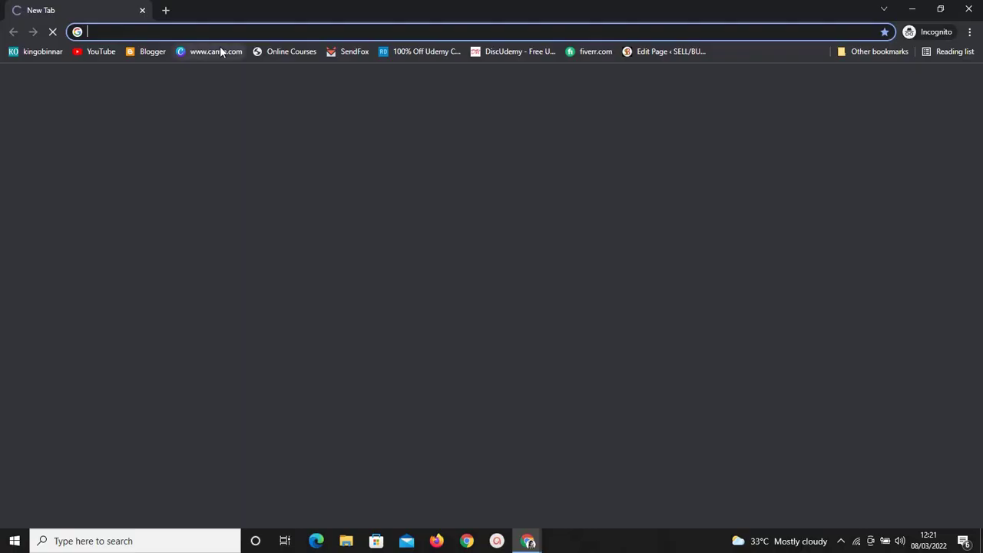
pyautogui.write('port')
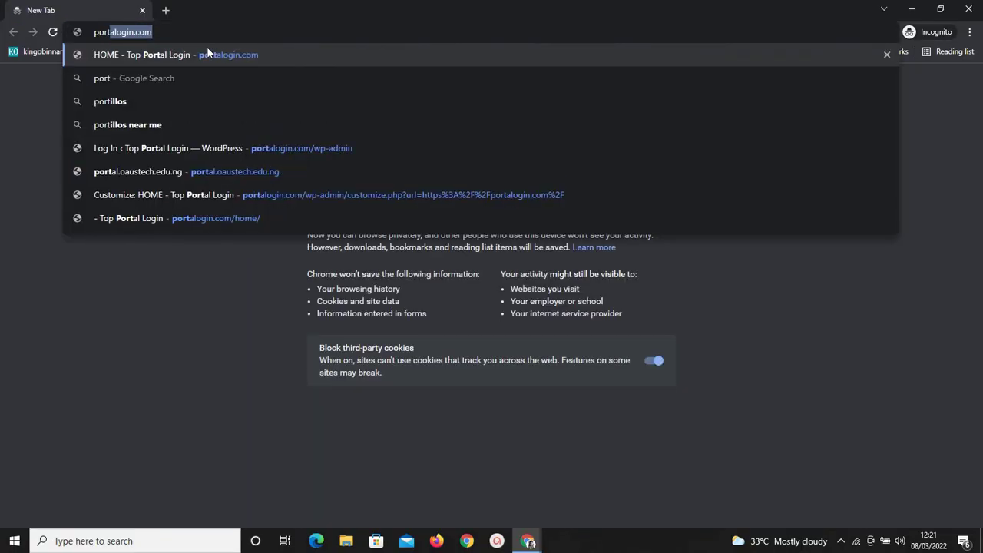
pyautogui.press('Return')
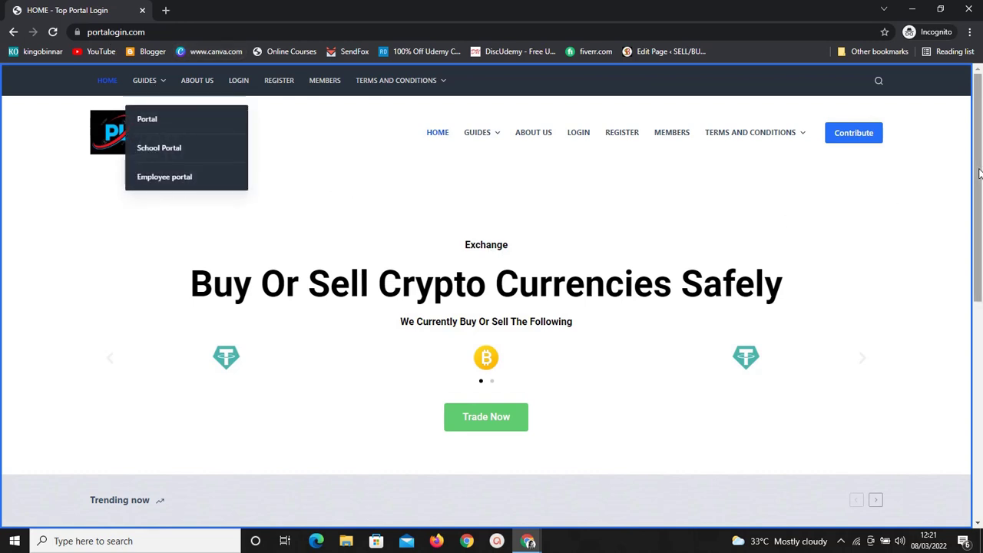
pyautogui.click(975, 311)
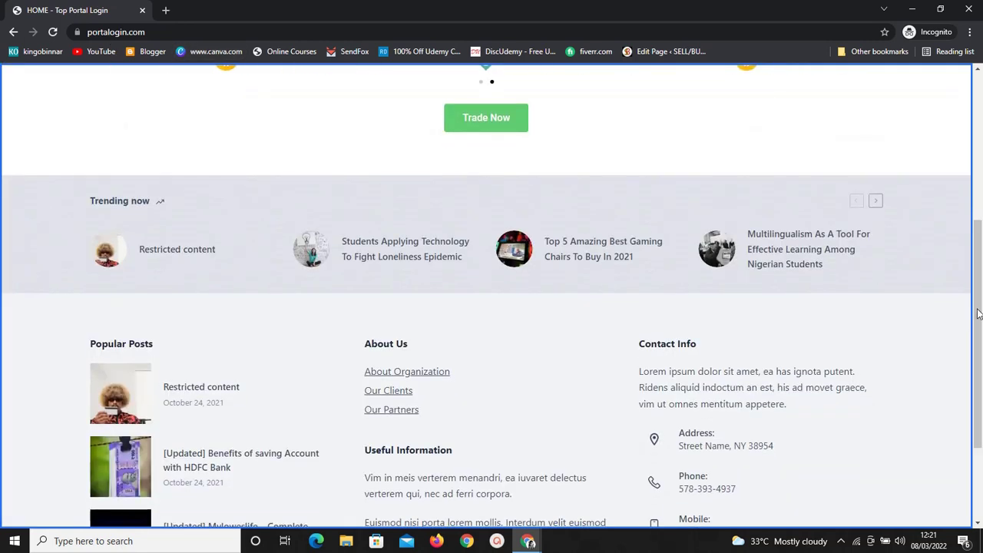
pyautogui.click(980, 153)
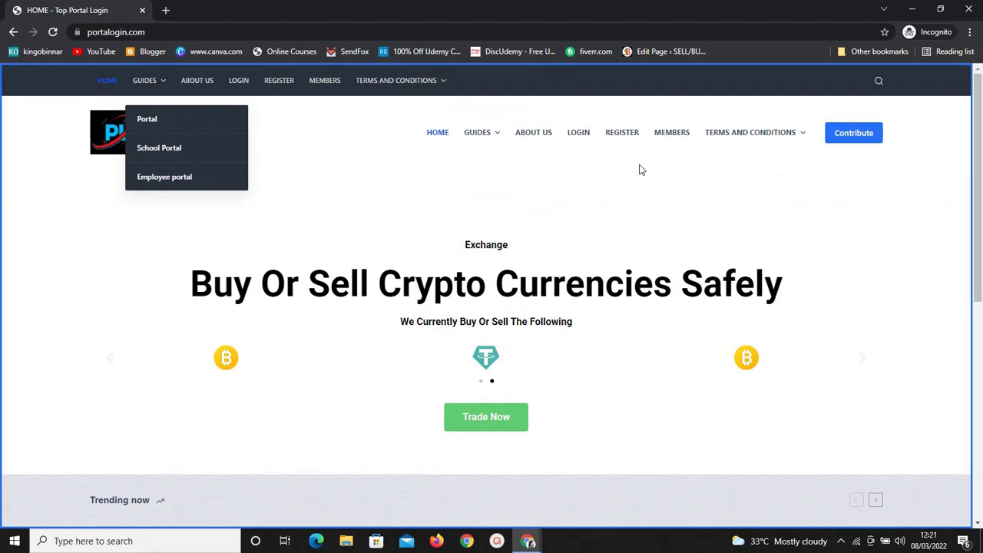
# - Open the site's Register page, examine each field of the registration form, and minimise the Incognito window
pyautogui.click(622, 133)
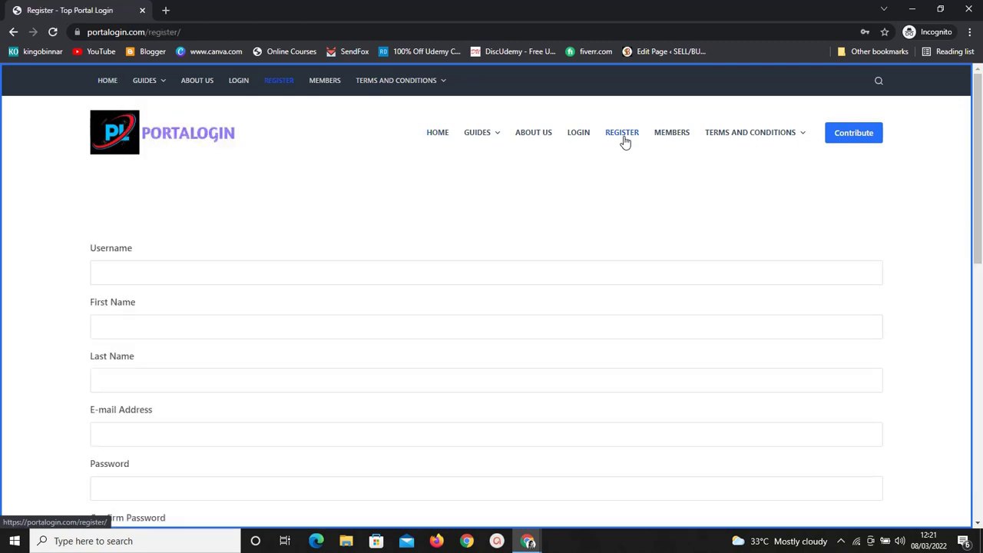
pyautogui.moveTo(979, 185); pyautogui.dragTo(979, 252)
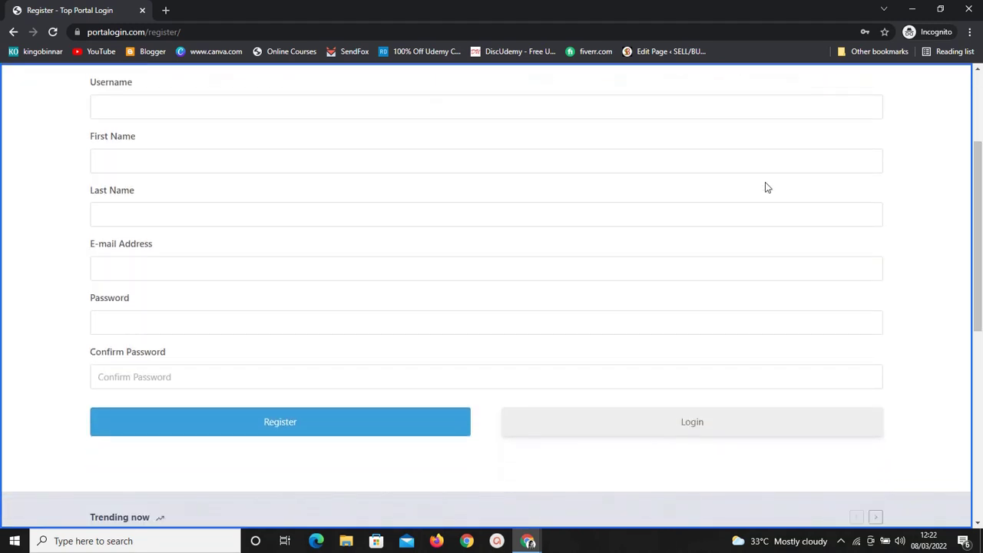
pyautogui.click(581, 109)
pyautogui.click(527, 156)
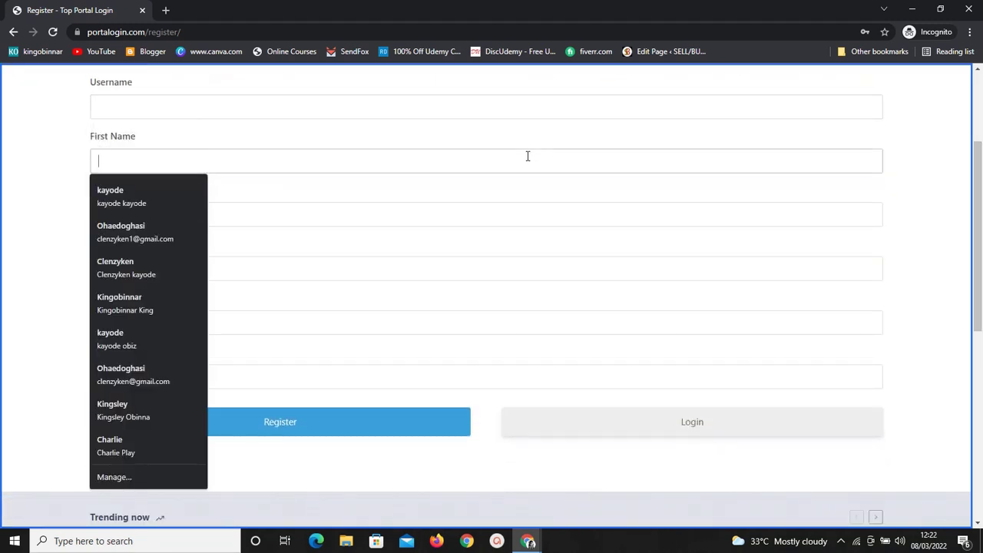
pyautogui.click(506, 214)
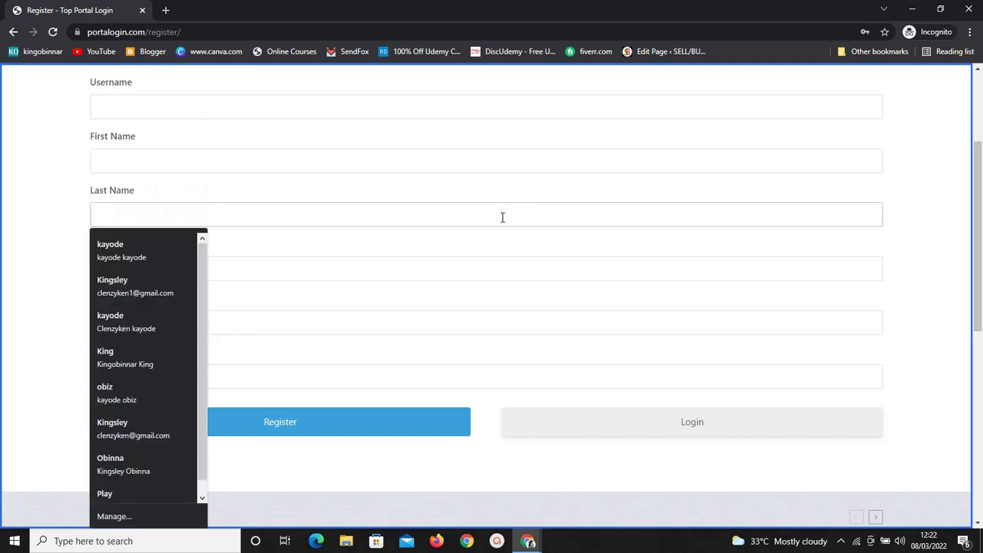
pyautogui.click(495, 272)
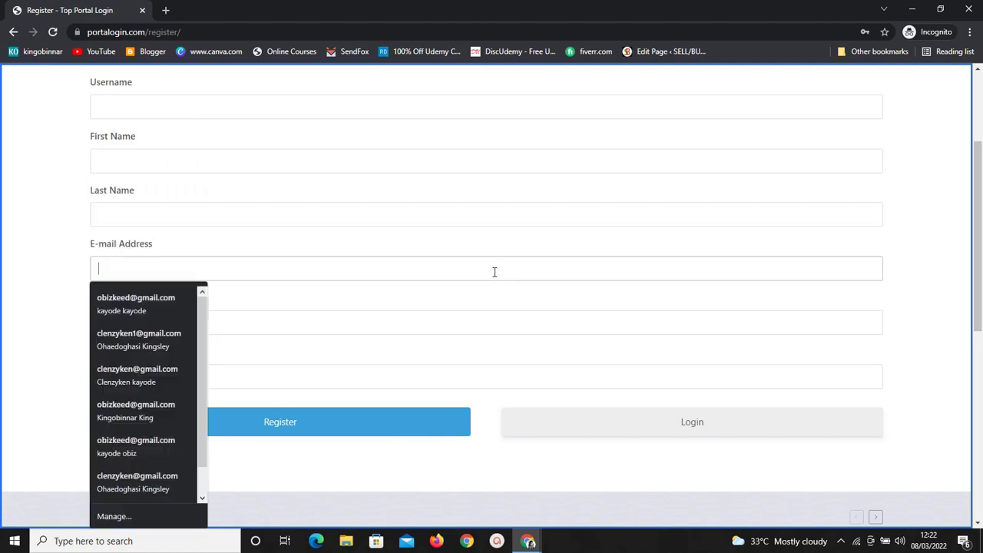
pyautogui.click(491, 322)
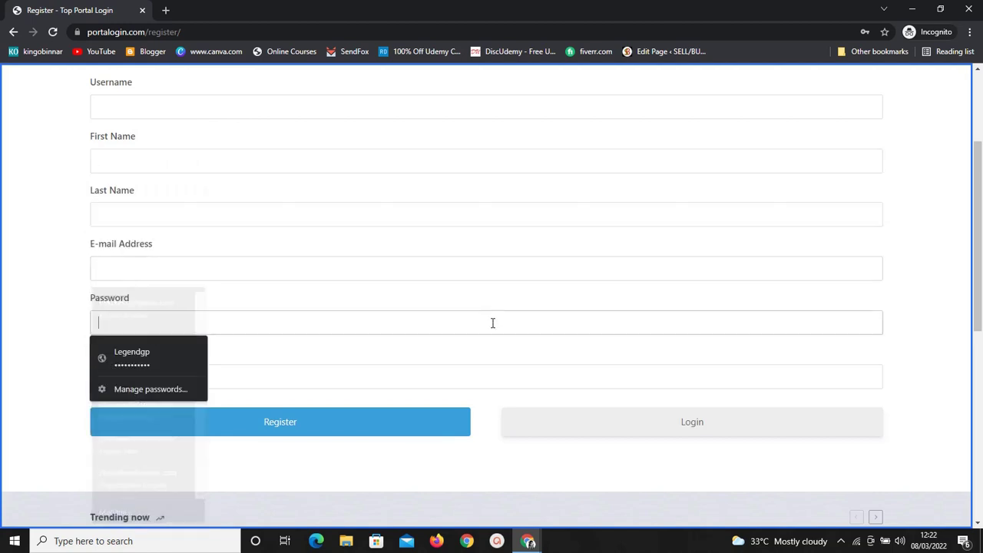
pyautogui.click(487, 377)
pyautogui.click(486, 449)
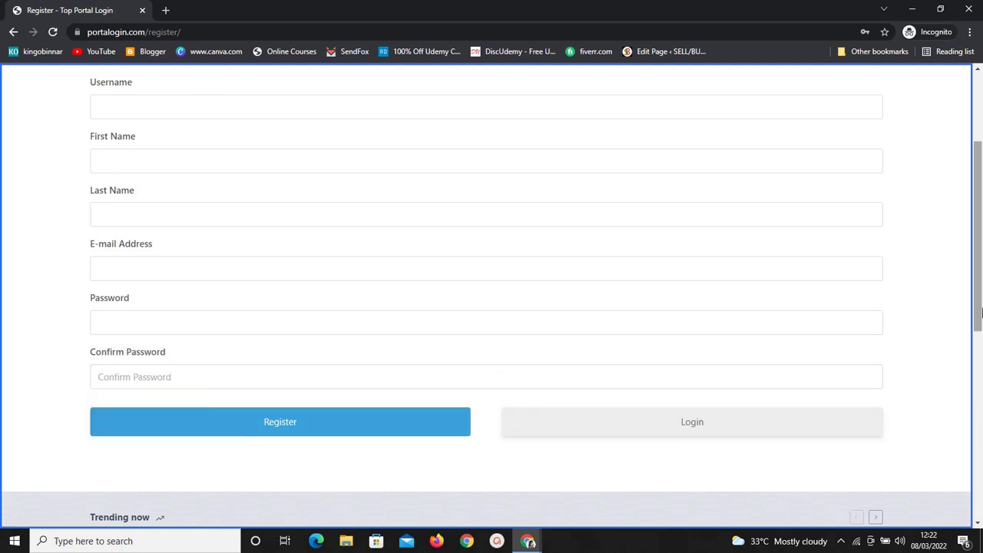
pyautogui.moveTo(980, 311); pyautogui.dragTo(980, 243)
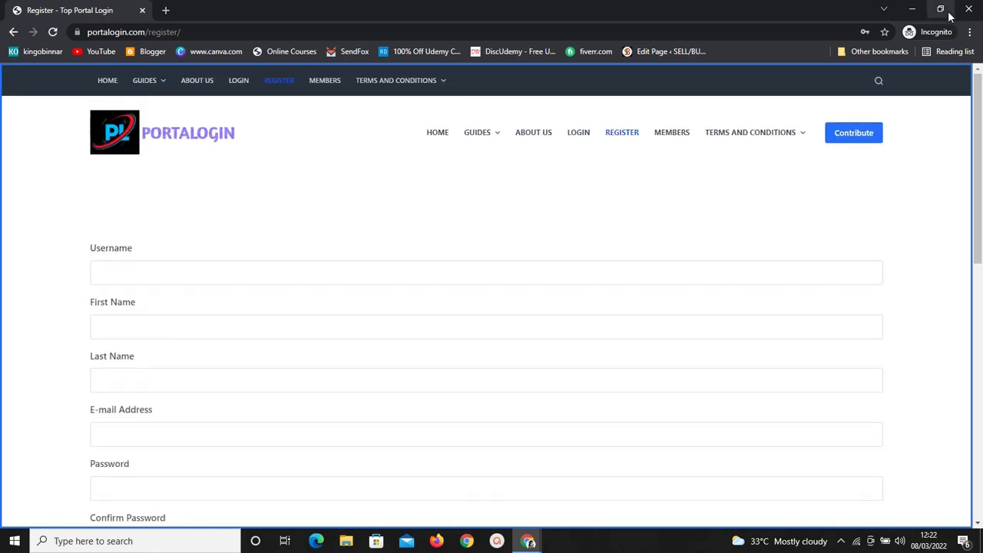
pyautogui.click(913, 9)
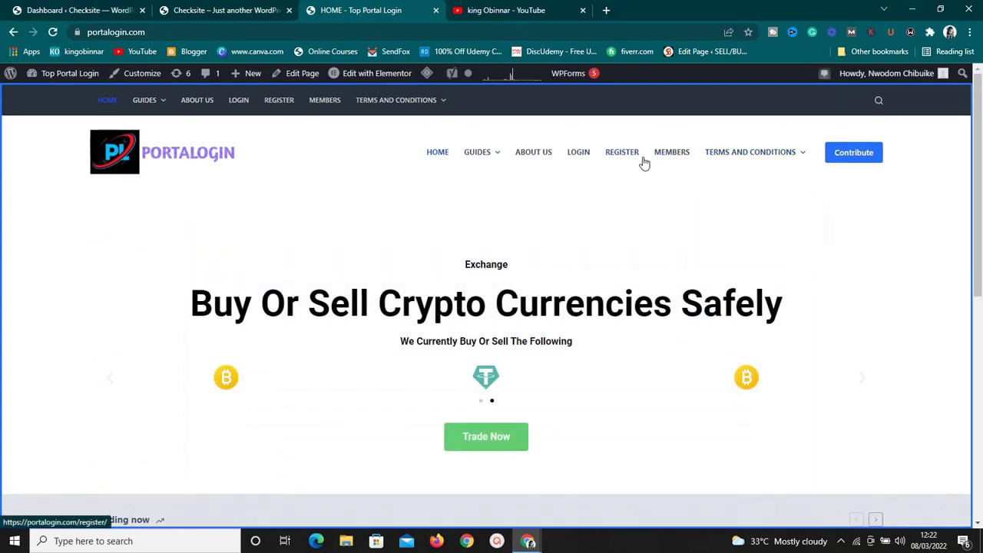
# - Open the logged-in user's account page through the site's Login page and review its profile fields and account options
pyautogui.click(584, 154)
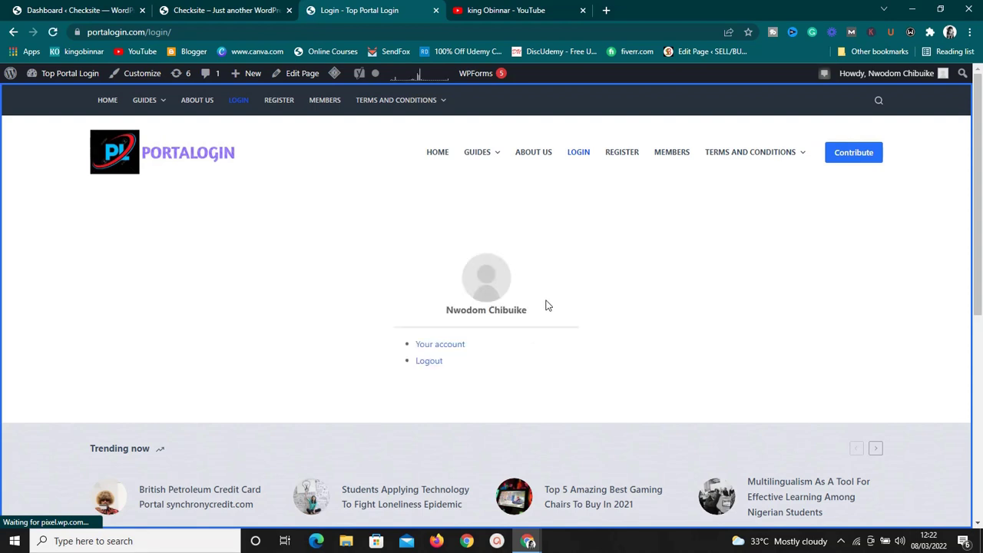
pyautogui.click(445, 349)
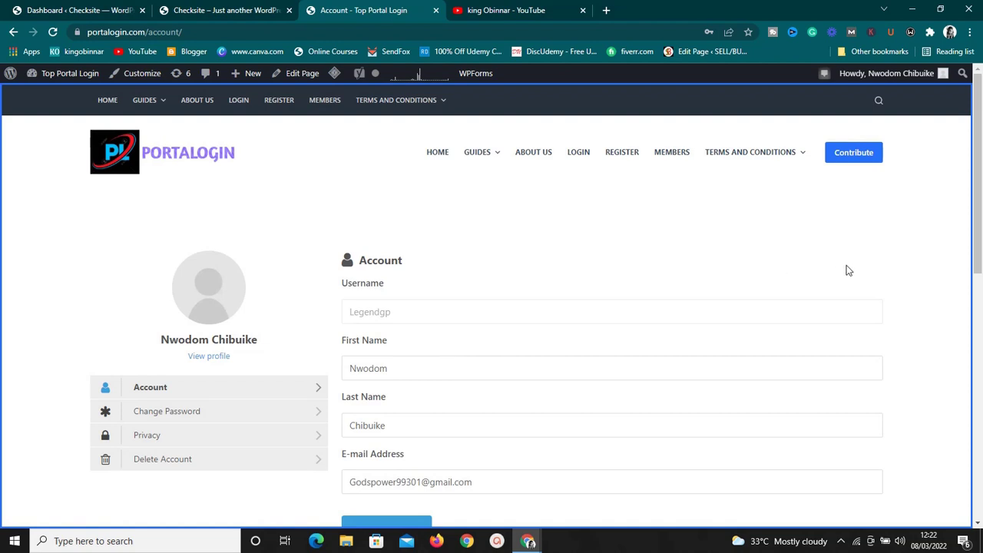
pyautogui.scroll(-4, 848, 270)
pyautogui.scroll(1, 846, 265)
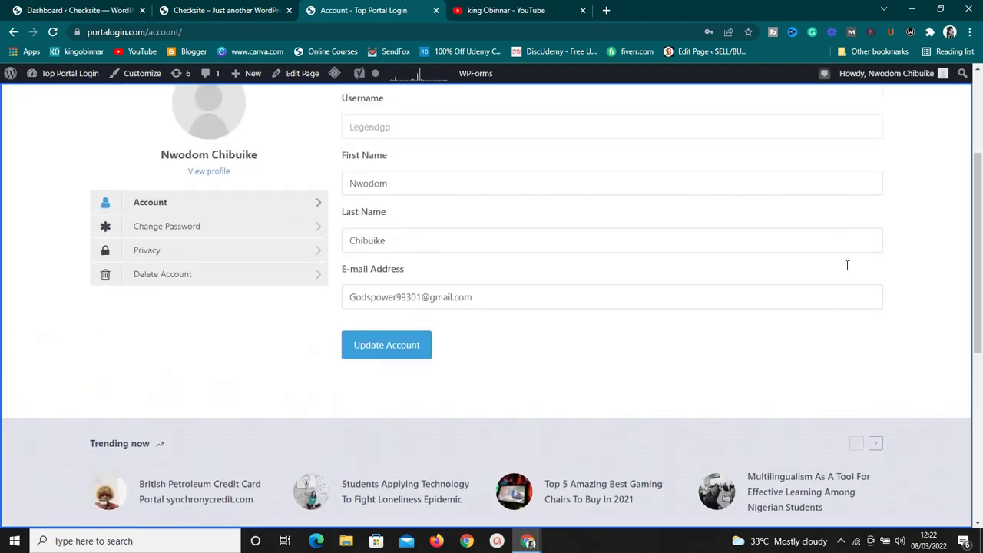
pyautogui.scroll(3, 847, 265)
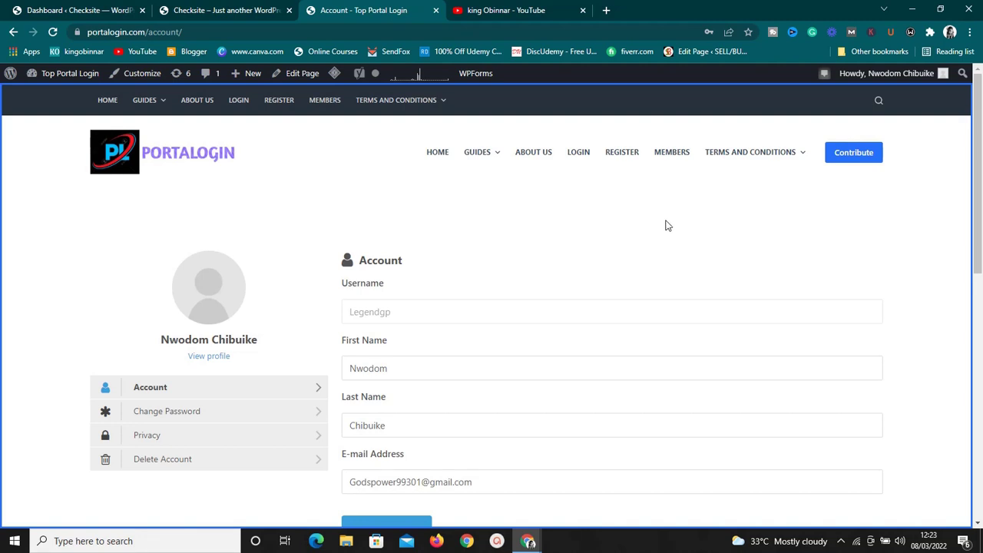
# - Switch to the YouTube channel page and view its uploaded videos
pyautogui.click(484, 8)
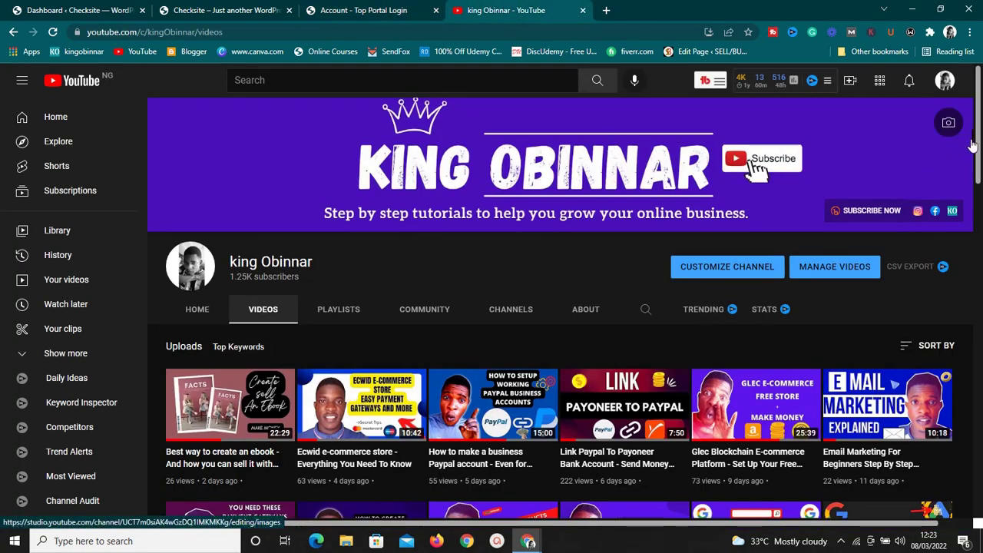
pyautogui.moveTo(977, 145); pyautogui.dragTo(979, 107)
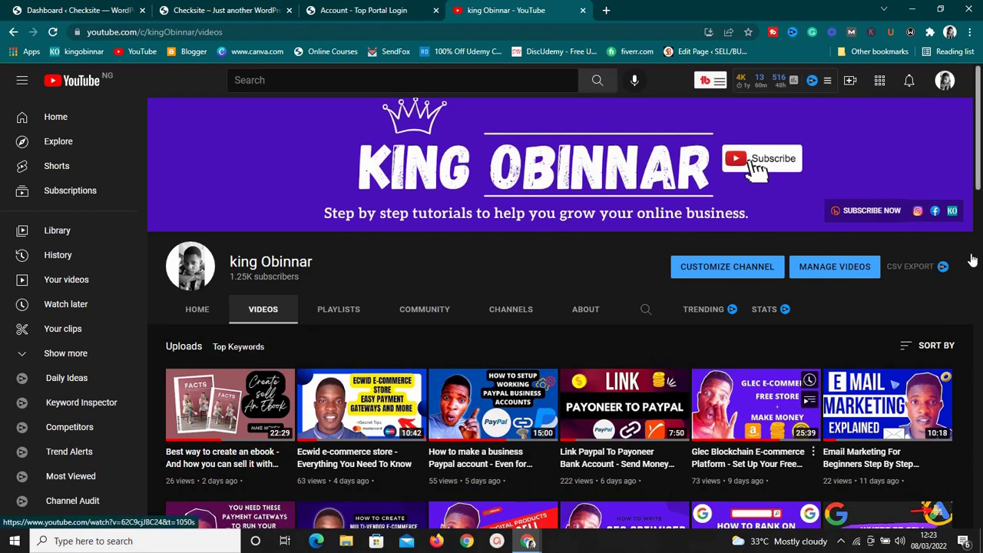
# - Return to the Checksite WordPress dashboard and open the page for adding new plugins
pyautogui.moveTo(979, 192); pyautogui.dragTo(979, 108)
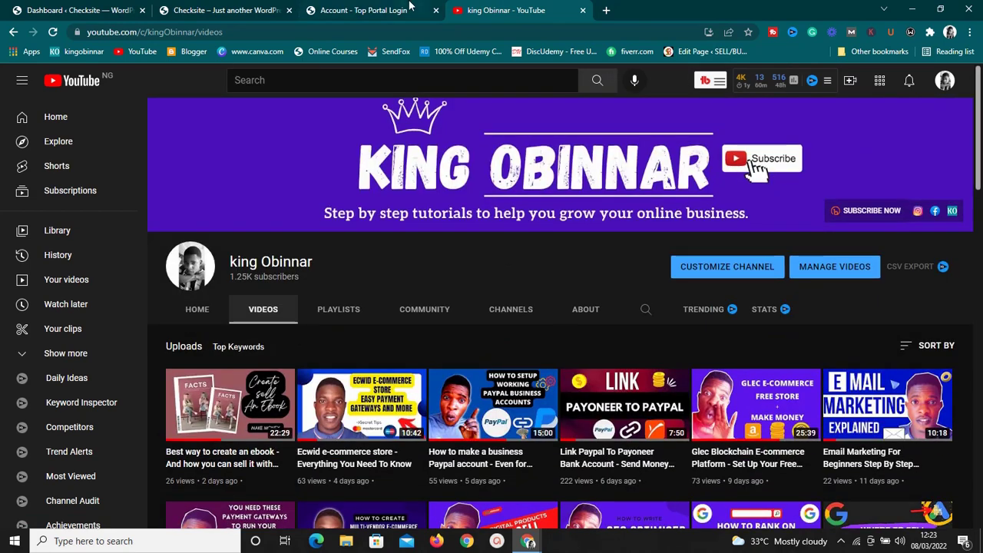
pyautogui.click(409, 7)
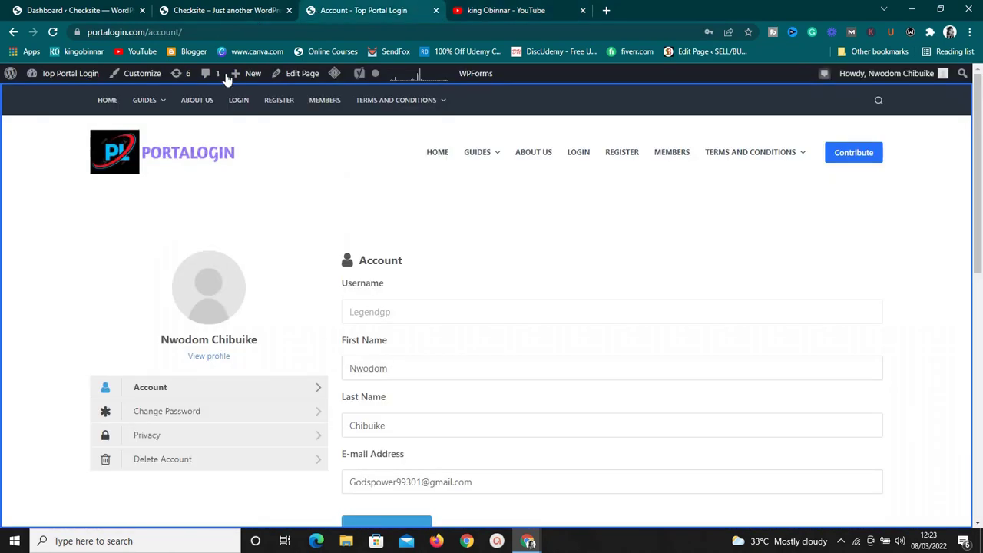
pyautogui.click(207, 8)
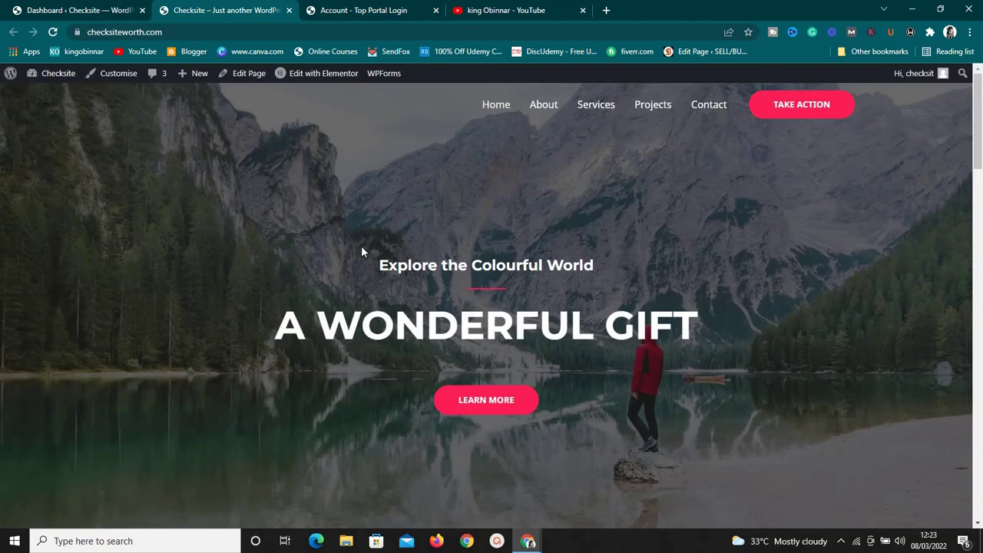
pyautogui.click(78, 9)
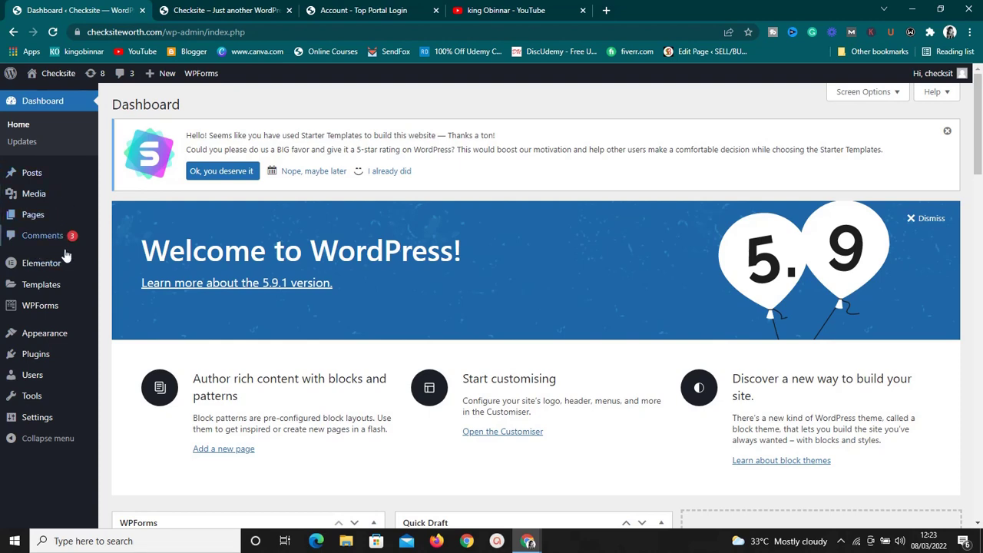
pyautogui.moveTo(69, 254)
pyautogui.moveTo(53, 337)
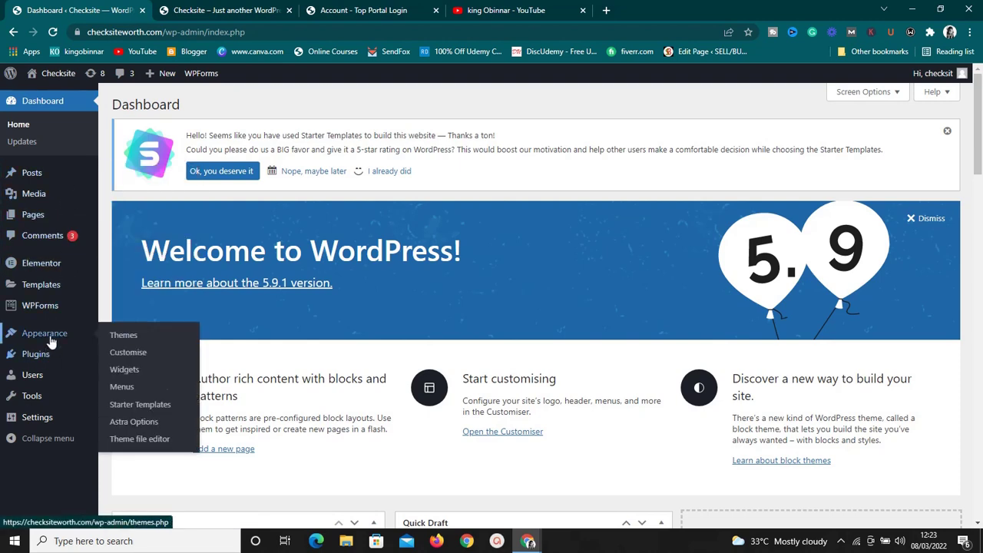
pyautogui.moveTo(40, 354)
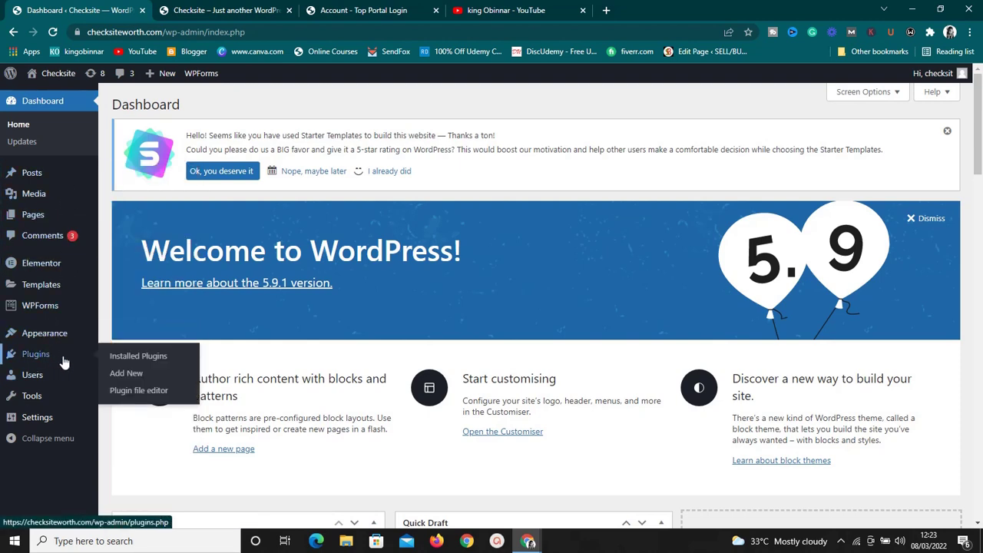
pyautogui.click(128, 375)
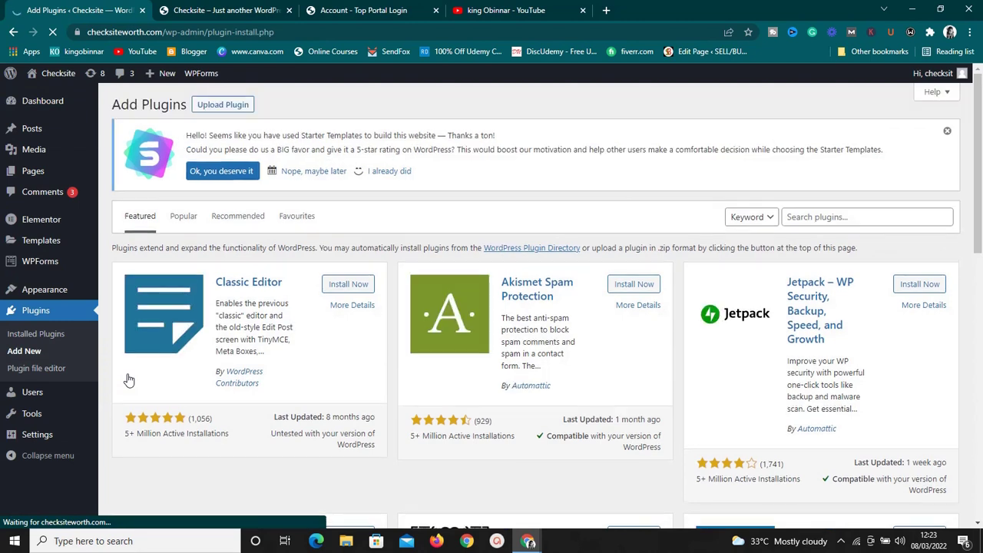
# - Search the plugins for "Ultimate member" and install and activate the Ultimate Member – User Profile, User Registration, Login & Membership Plugin
pyautogui.click(798, 219)
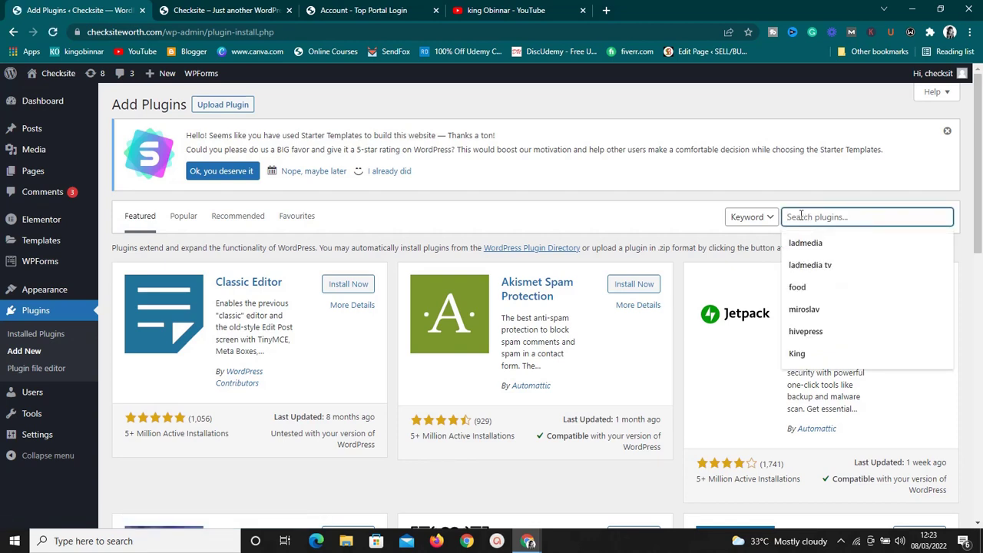
pyautogui.write('Ult')
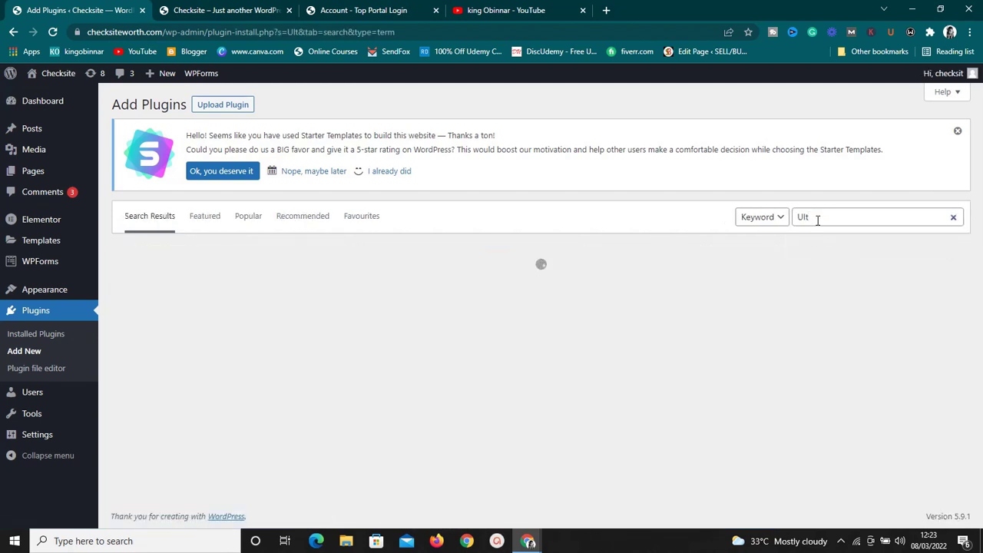
pyautogui.click(817, 219)
pyautogui.click(817, 240)
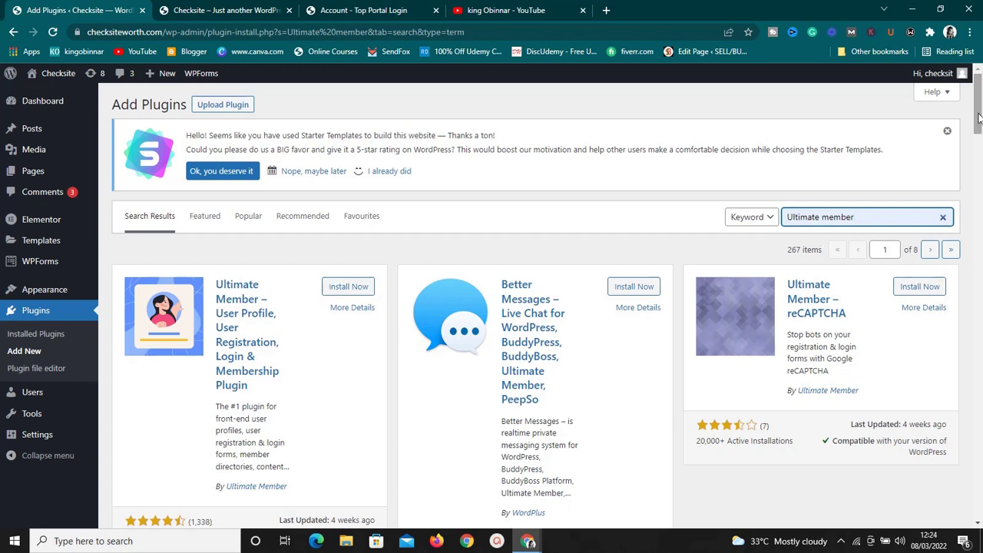
pyautogui.scroll(-2, 978, 117)
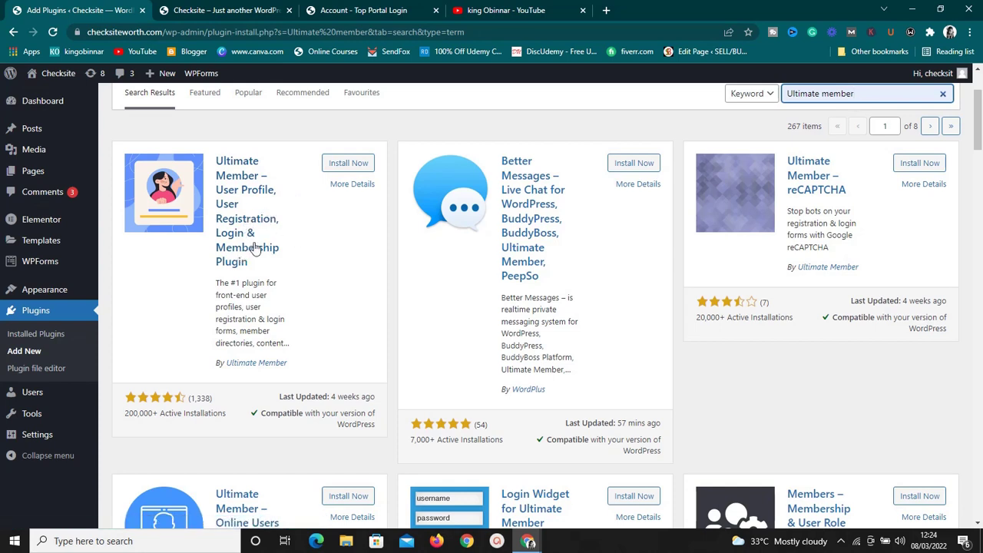
pyautogui.click(341, 171)
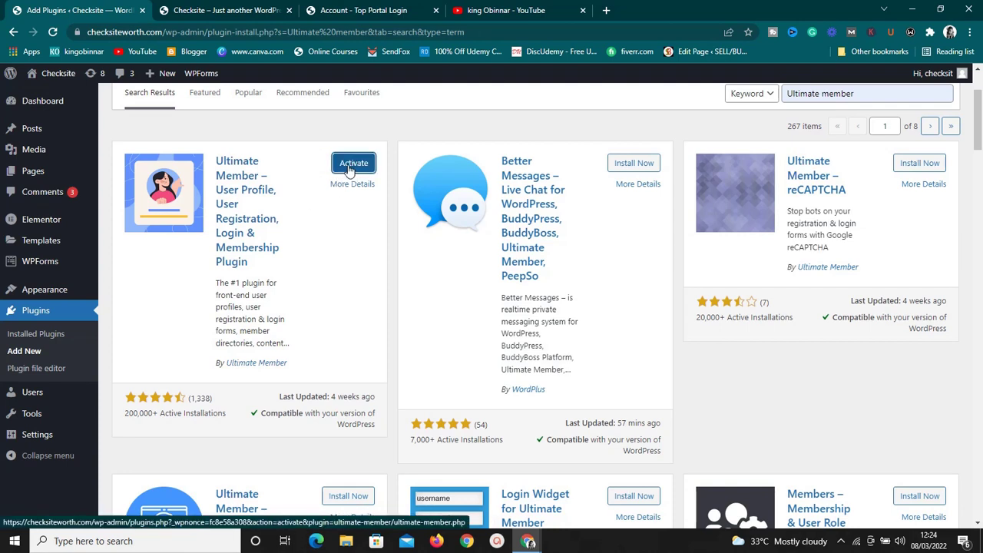
pyautogui.click(351, 168)
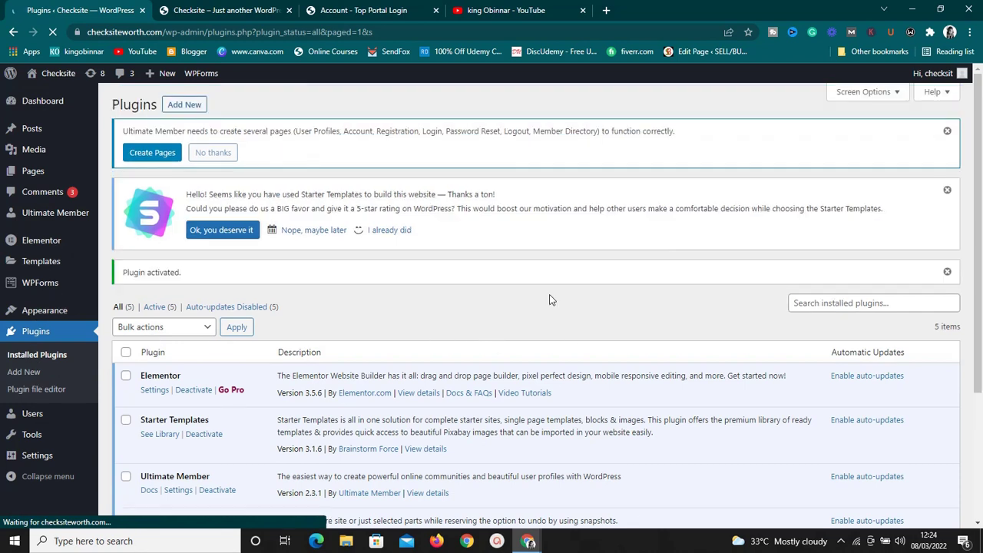
# - Create the required pages from Ultimate Member's settings and save the general page assignments
pyautogui.moveTo(76, 219)
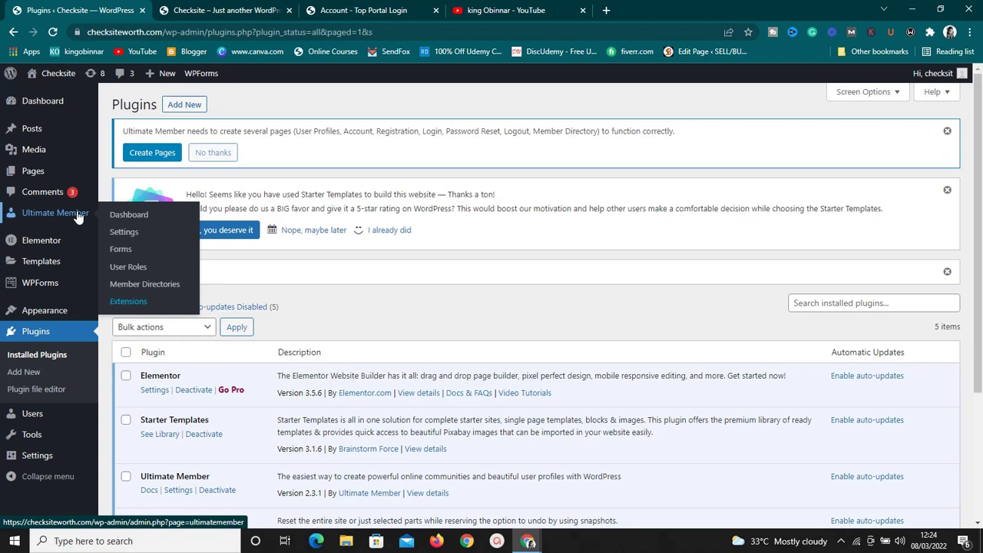
pyautogui.click(121, 221)
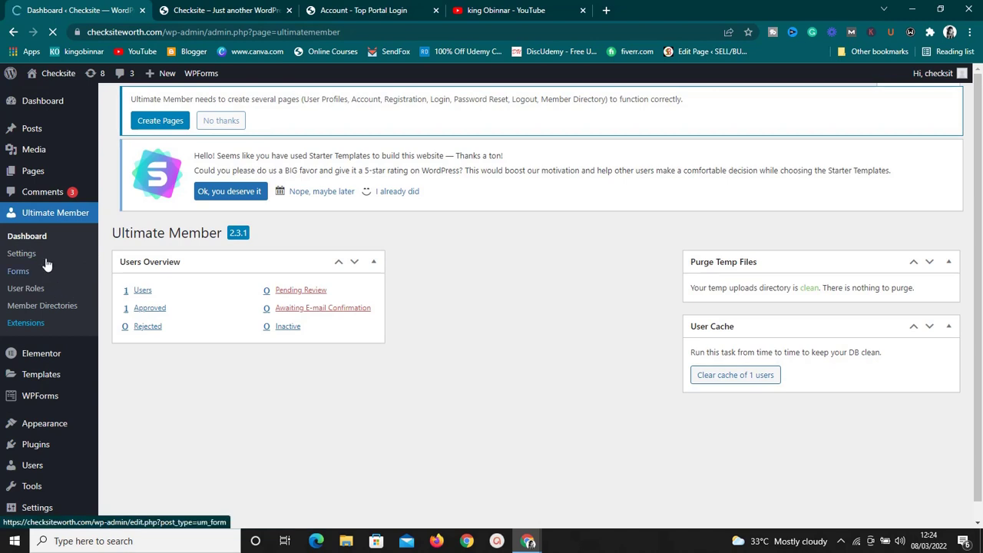
pyautogui.click(21, 254)
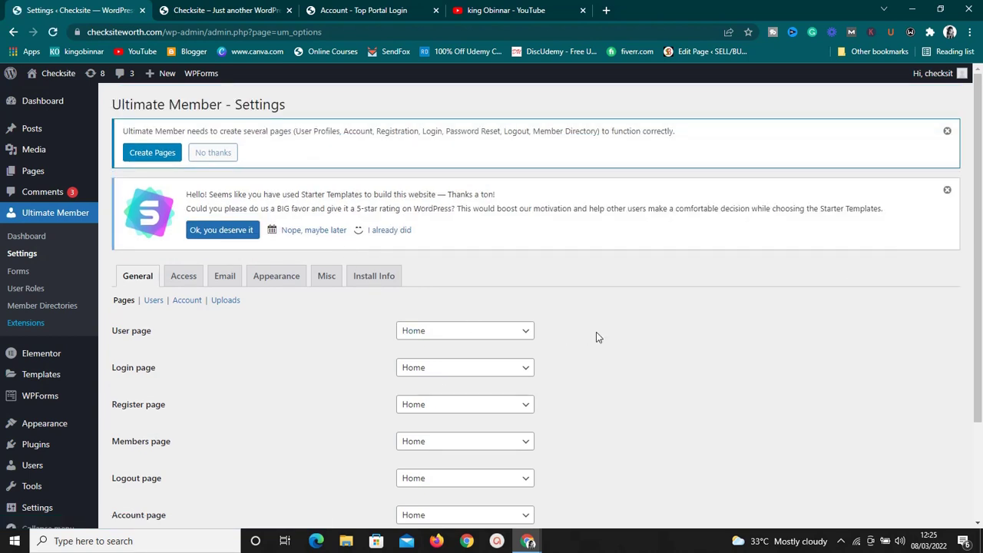
pyautogui.moveTo(978, 292); pyautogui.dragTo(978, 244)
pyautogui.click(161, 155)
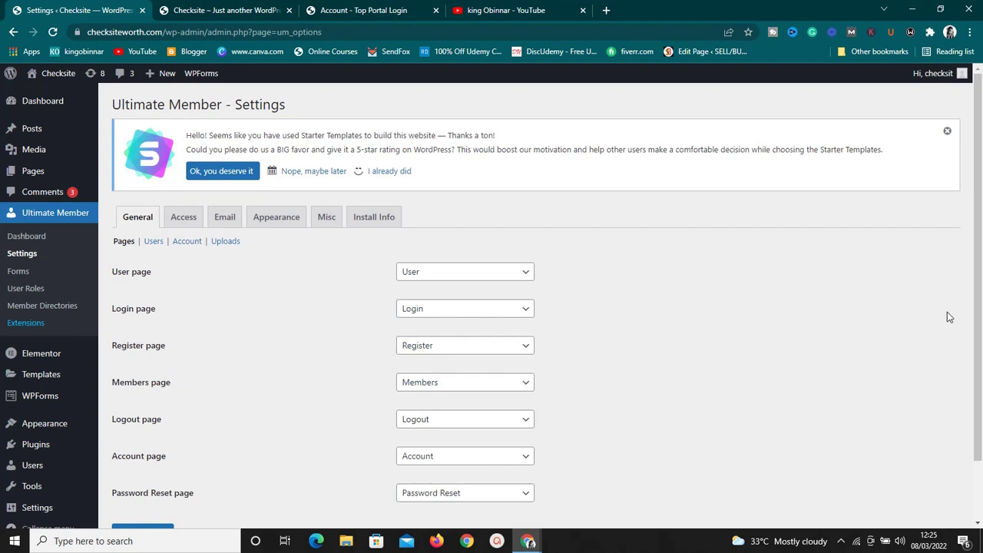
pyautogui.scroll(-1, 979, 323)
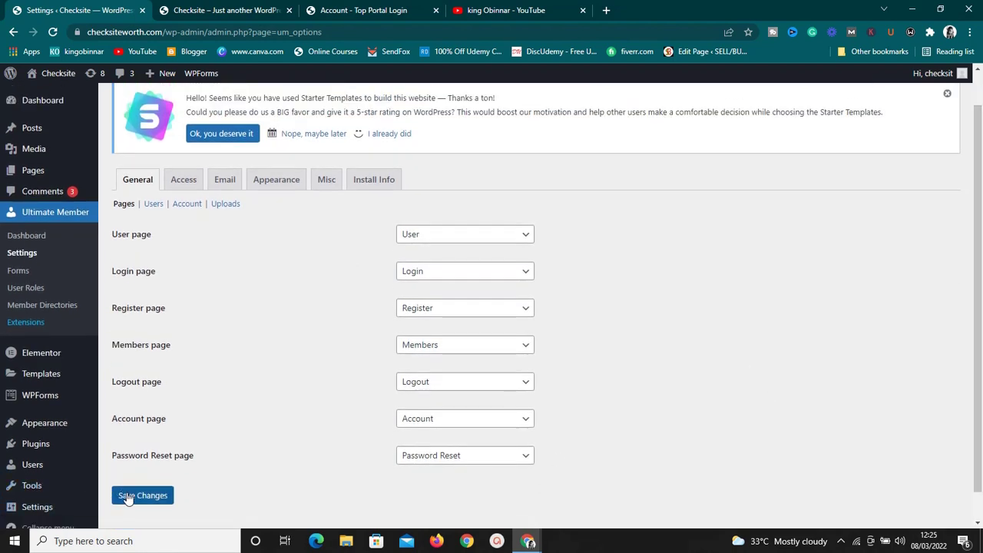
pyautogui.click(129, 499)
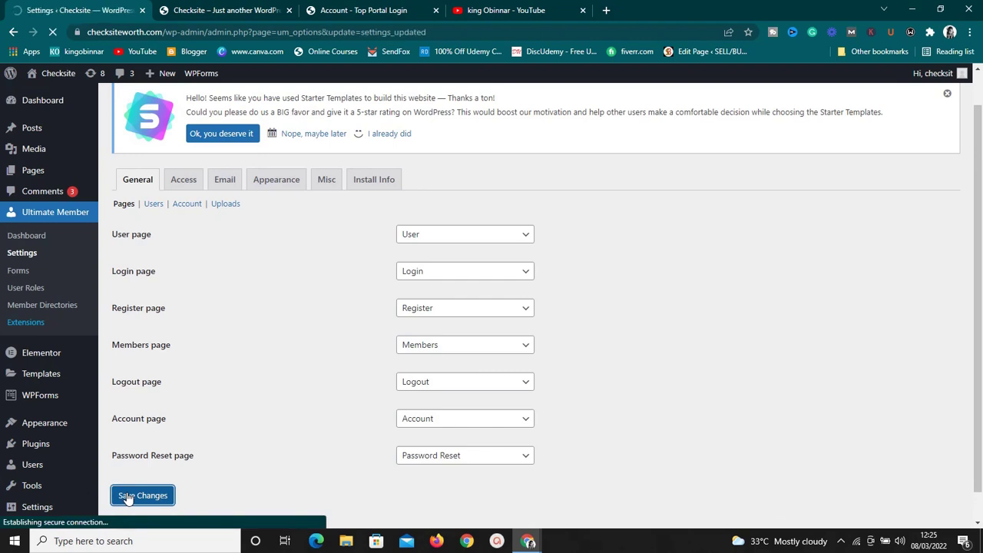
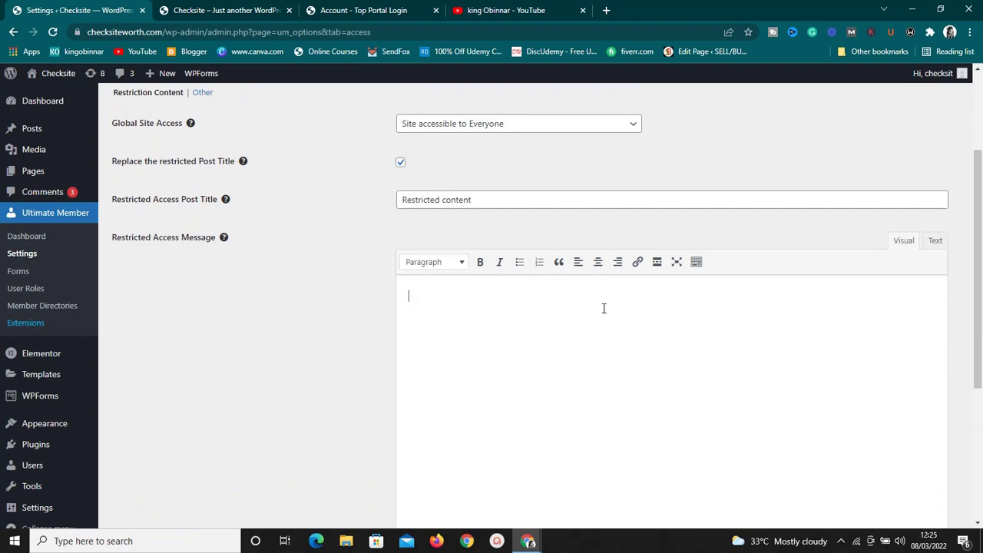
# - Enter "This is a demo" as the Restricted Access Message, enable content restriction for the Category and Tag taxonomies, and save the access settings
pyautogui.write('This is')
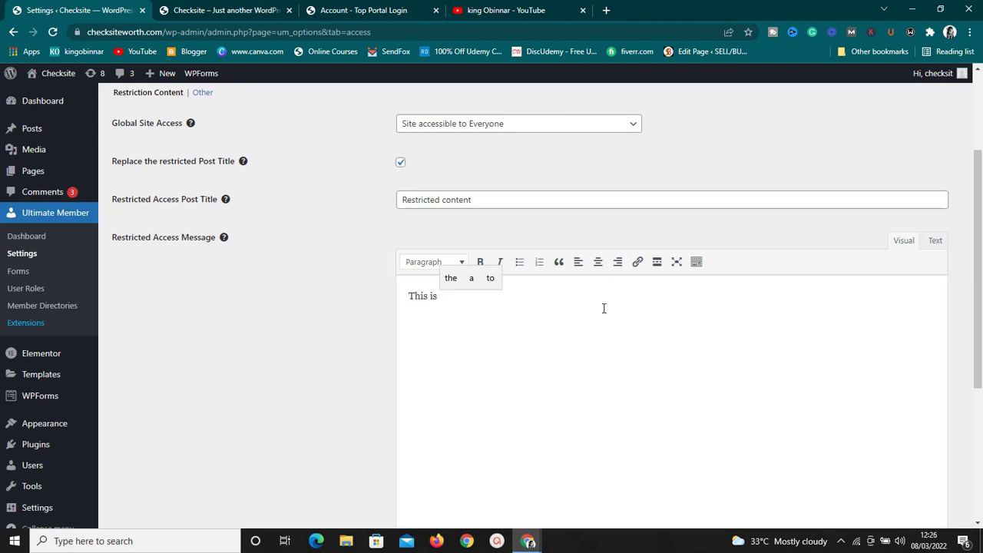
pyautogui.write('a demo')
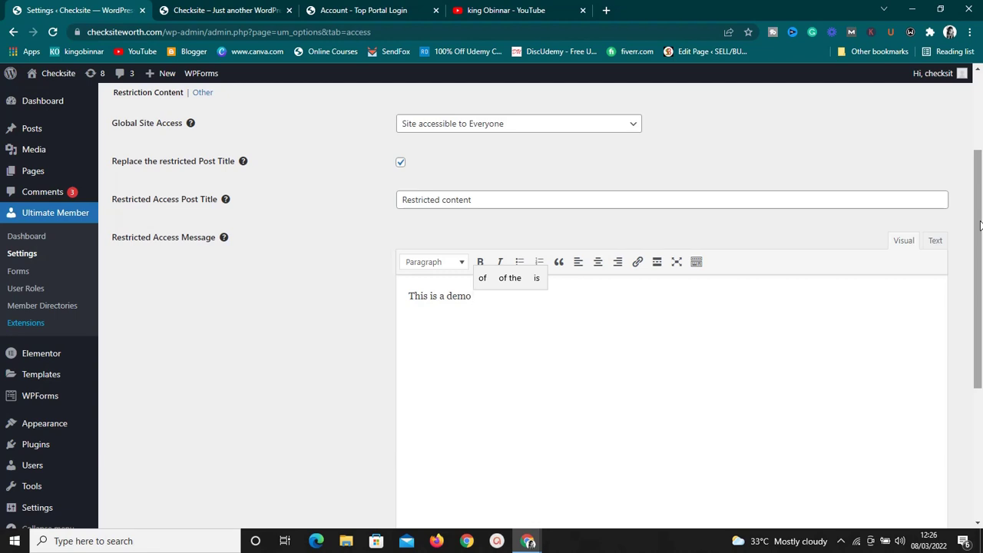
pyautogui.moveTo(979, 224); pyautogui.dragTo(979, 365)
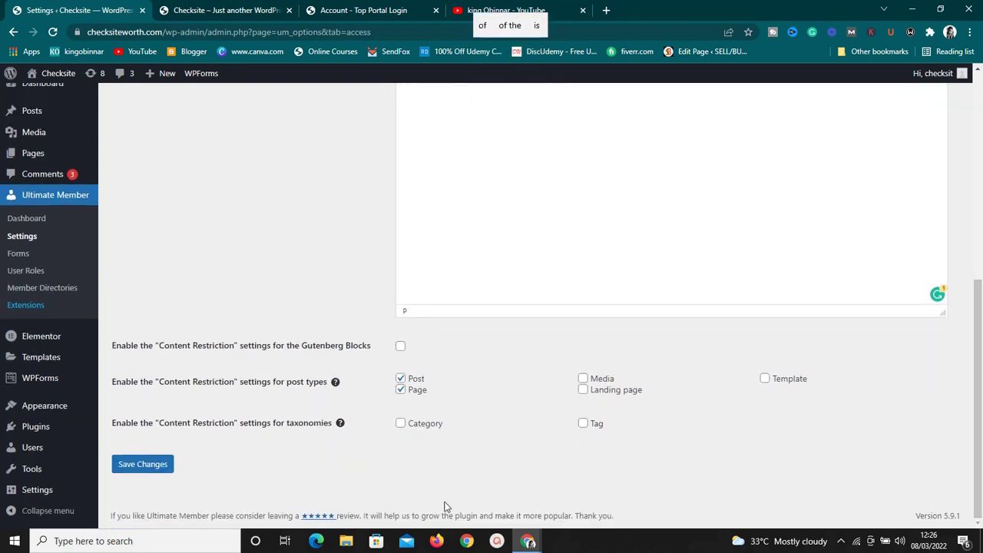
pyautogui.click(400, 388)
pyautogui.click(403, 425)
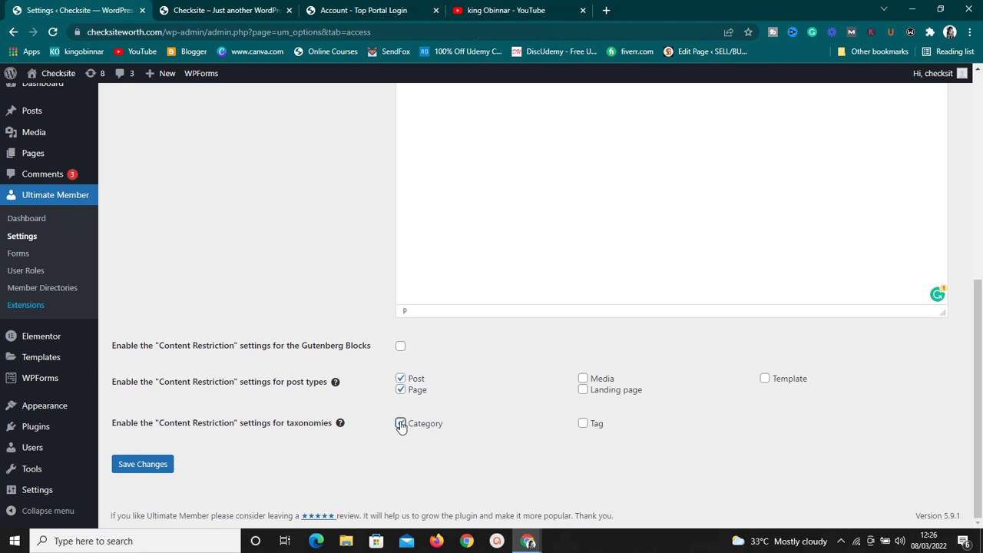
pyautogui.click(582, 424)
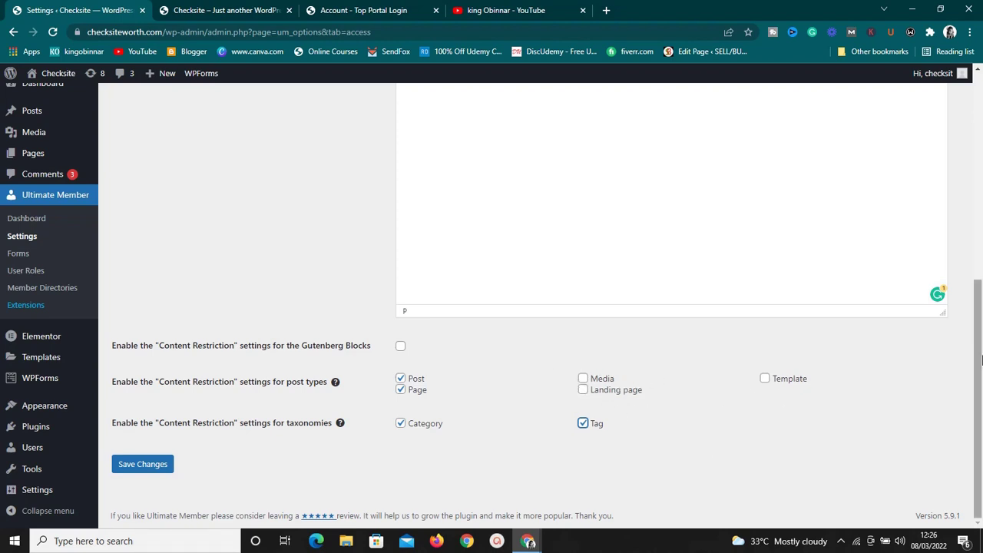
pyautogui.moveTo(979, 450)
pyautogui.mouseDown()
pyautogui.moveTo(979, 357)
pyautogui.moveTo(980, 430)
pyautogui.mouseUp()
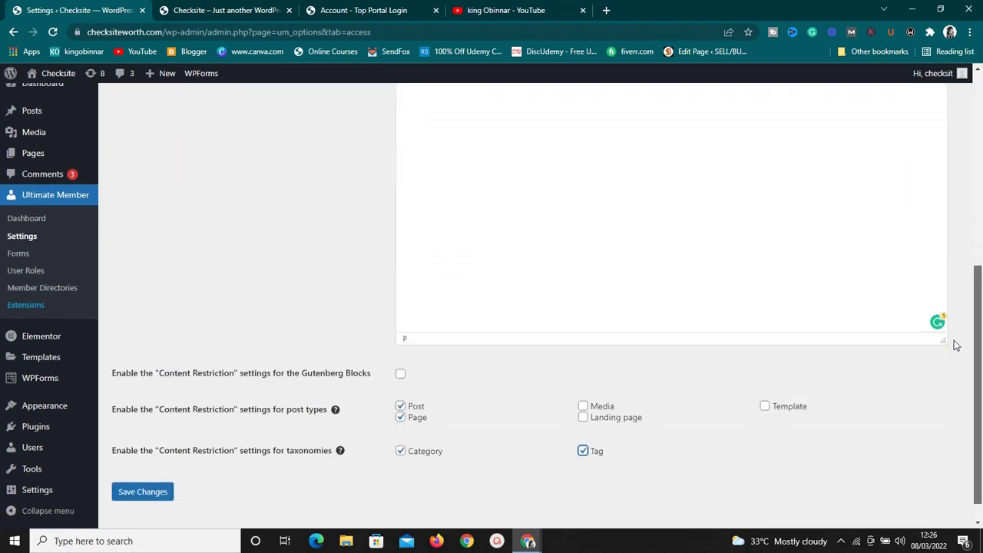
pyautogui.click(151, 492)
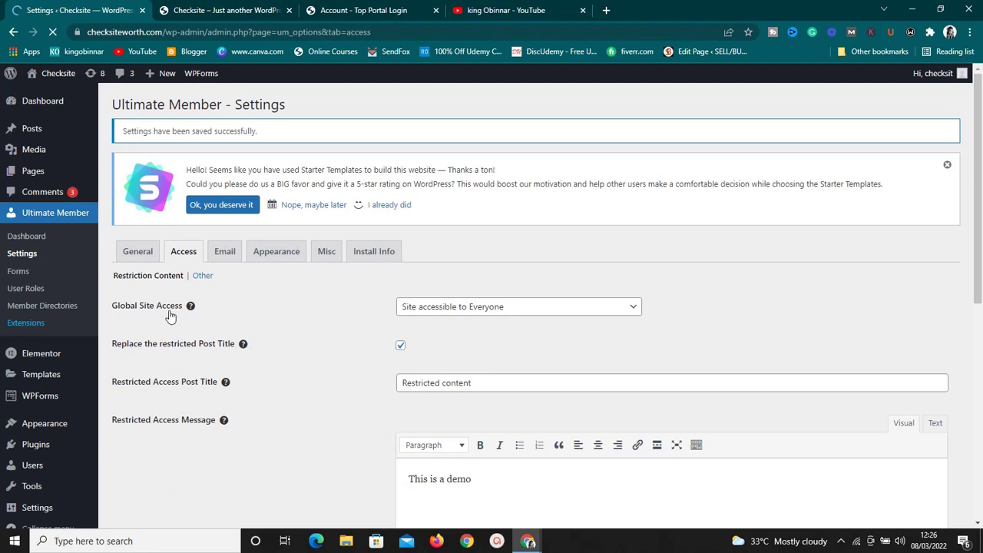
pyautogui.click(225, 257)
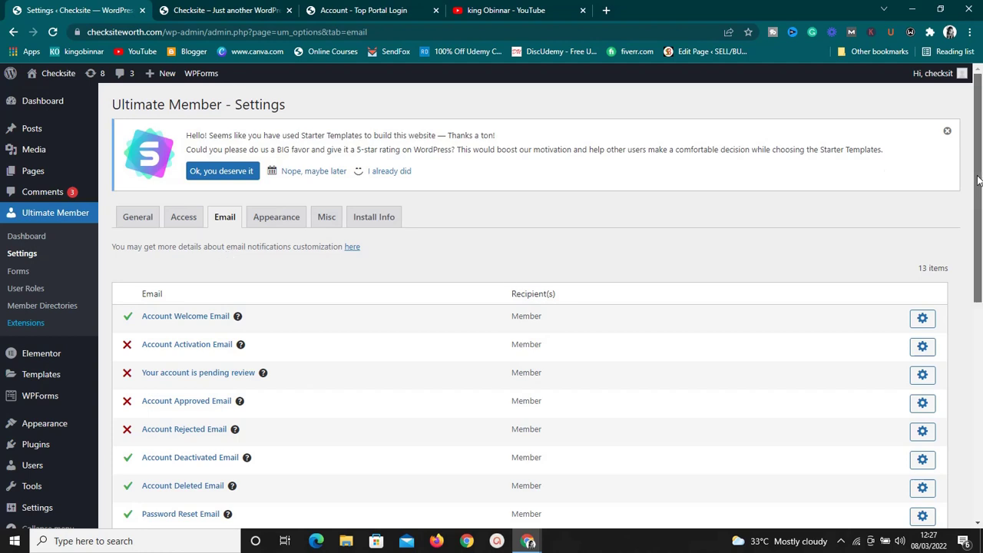
pyautogui.moveTo(978, 179); pyautogui.dragTo(972, 244)
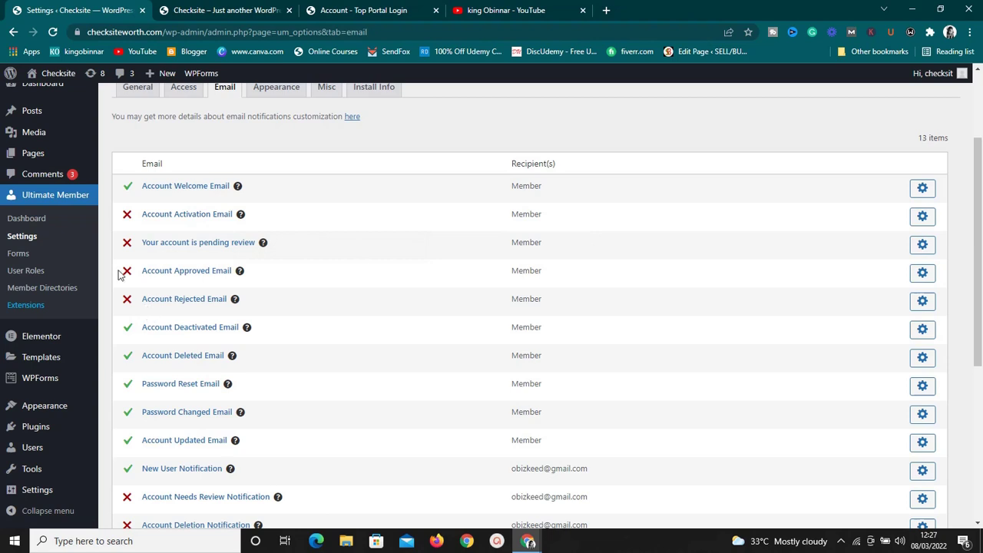
pyautogui.click(192, 219)
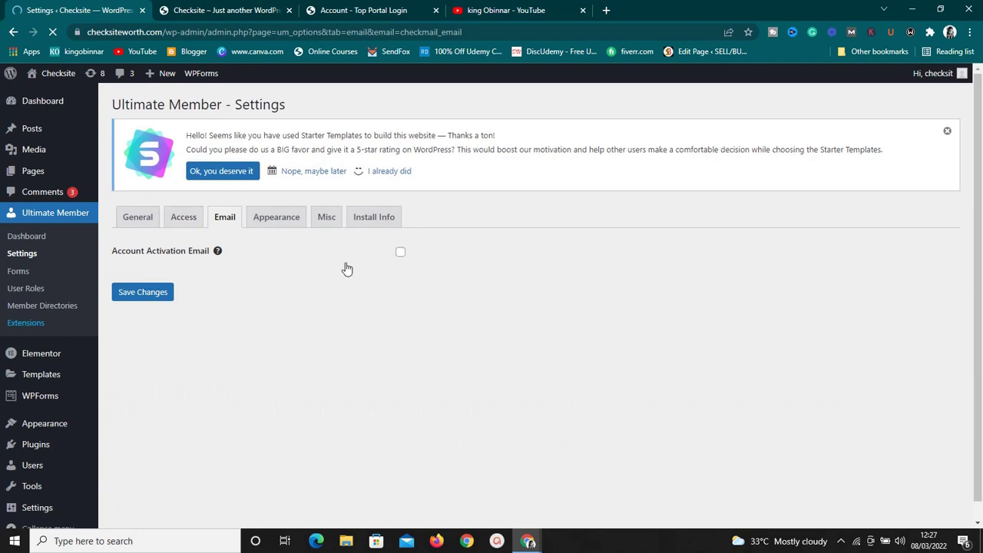
pyautogui.click(401, 255)
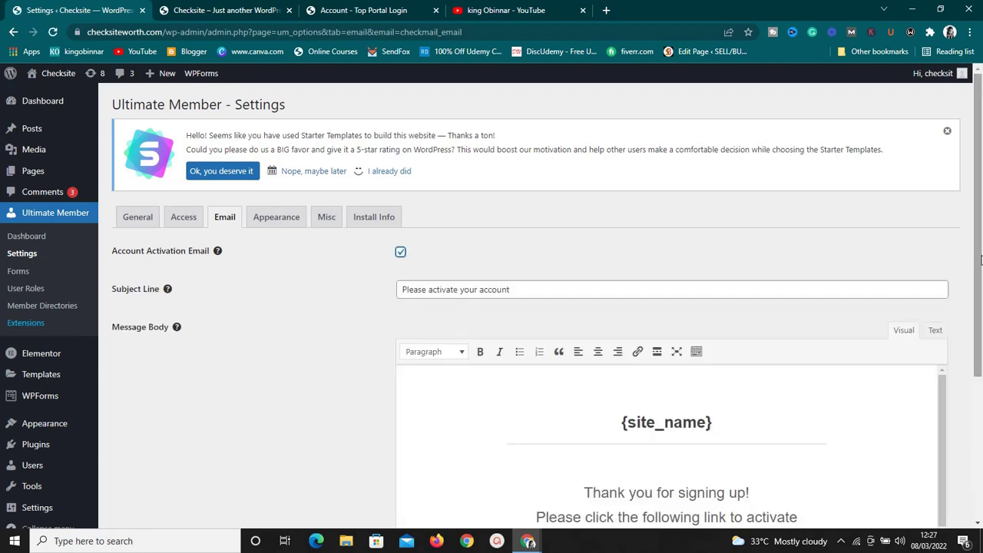
pyautogui.moveTo(978, 261); pyautogui.dragTo(978, 324)
pyautogui.scroll(-2, 727, 275)
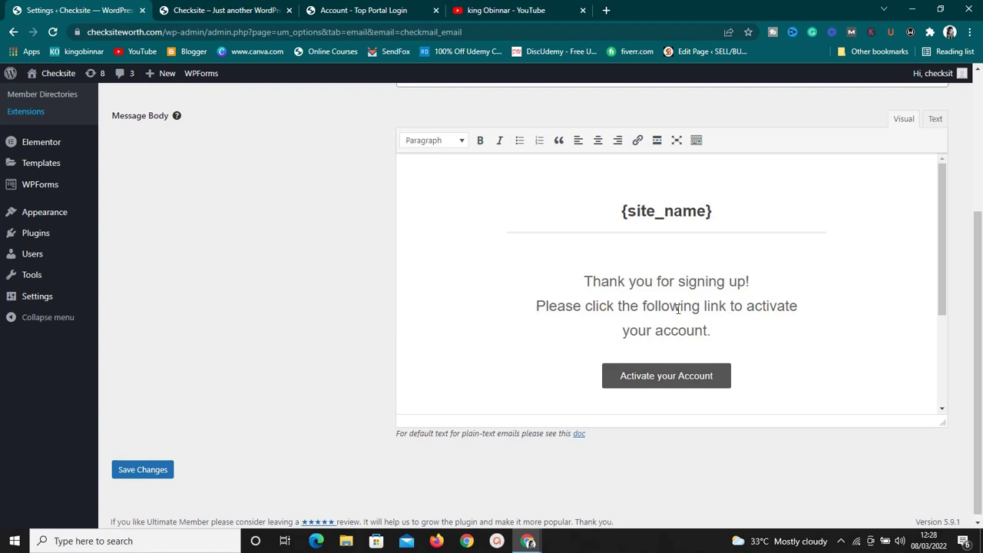
pyautogui.click(140, 470)
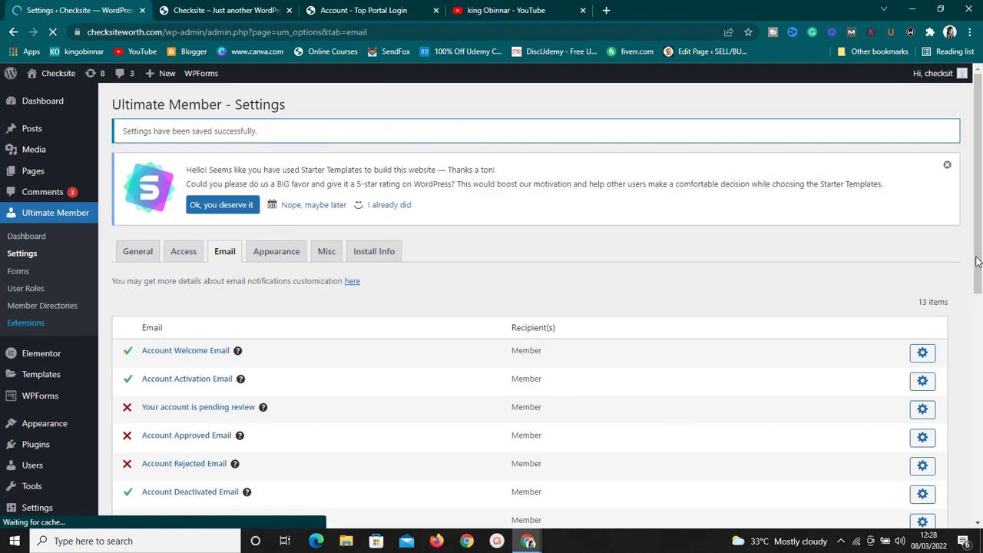
pyautogui.moveTo(977, 263); pyautogui.dragTo(977, 284)
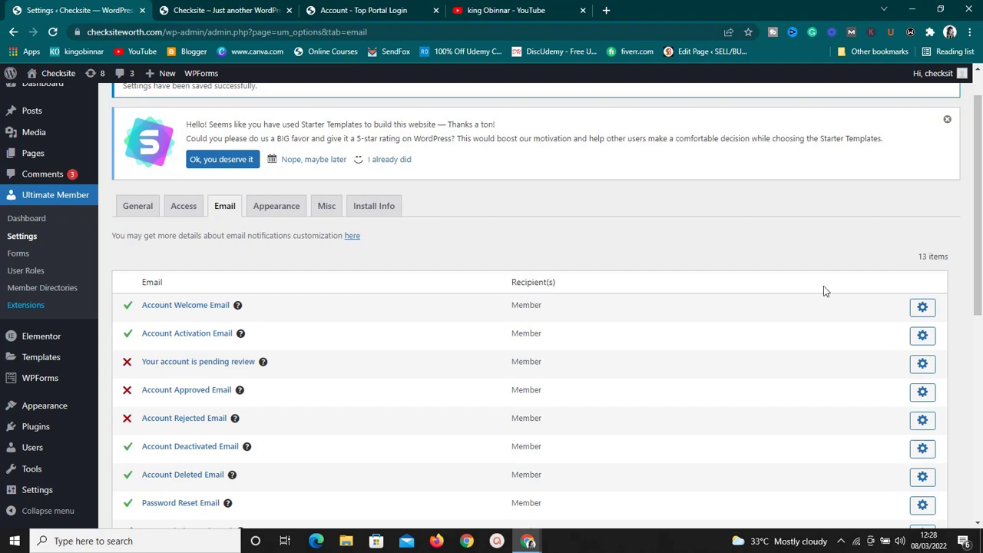
pyautogui.moveTo(979, 218); pyautogui.dragTo(979, 228)
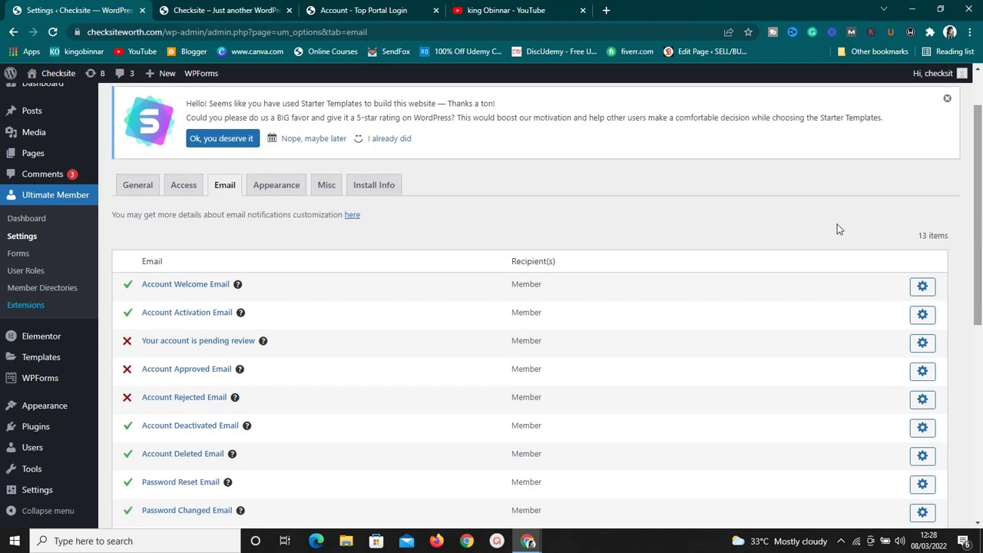
# - Create a new navigation menu named "M1 t" and assign it to the Primary Menu display location
pyautogui.moveTo(39, 415)
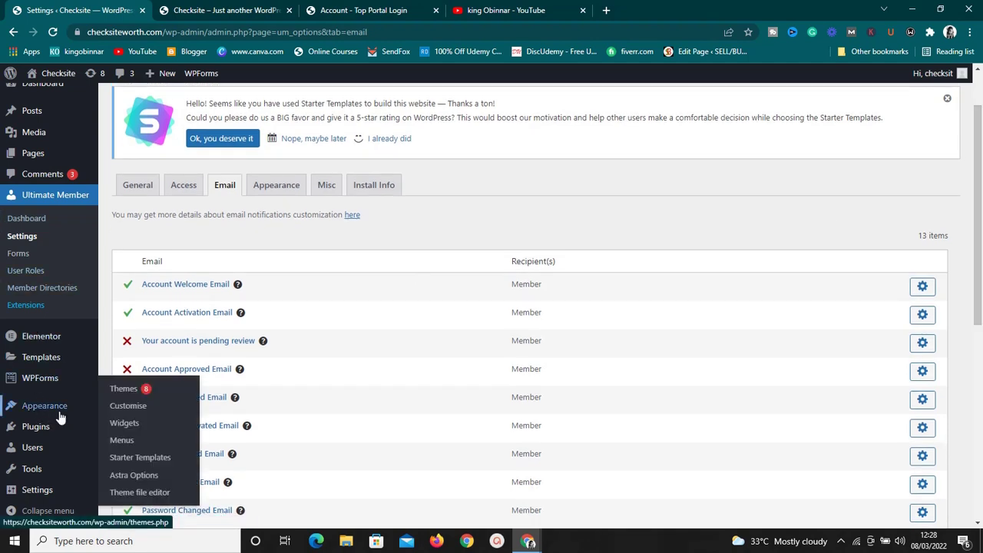
pyautogui.click(127, 443)
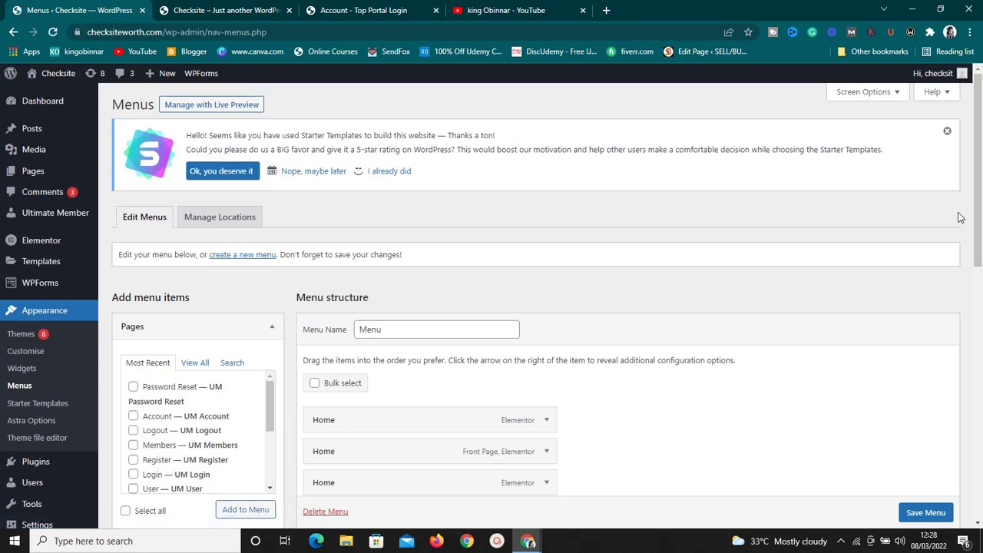
pyautogui.moveTo(976, 213)
pyautogui.mouseDown()
pyautogui.moveTo(972, 381)
pyautogui.moveTo(976, 215)
pyautogui.mouseUp()
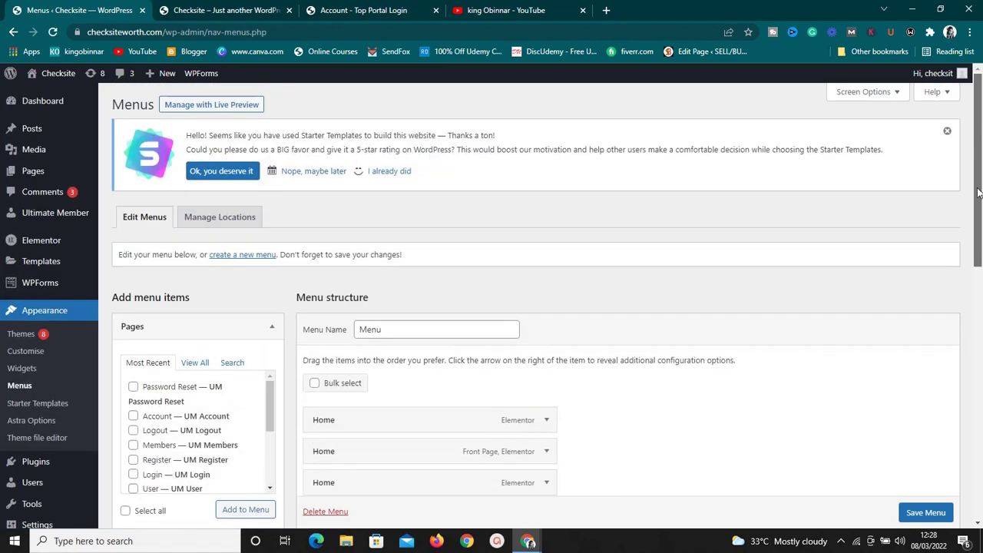
pyautogui.click(228, 257)
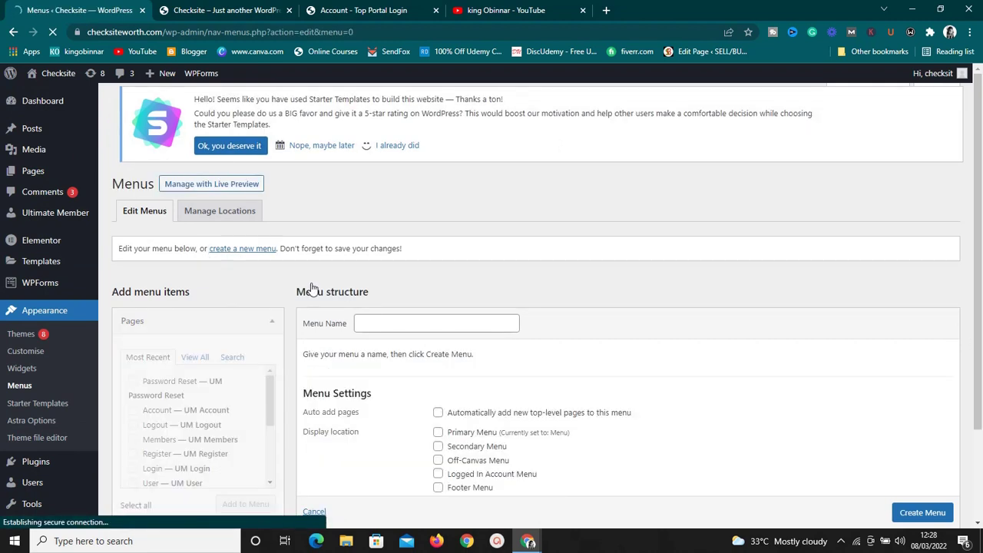
pyautogui.click(378, 325)
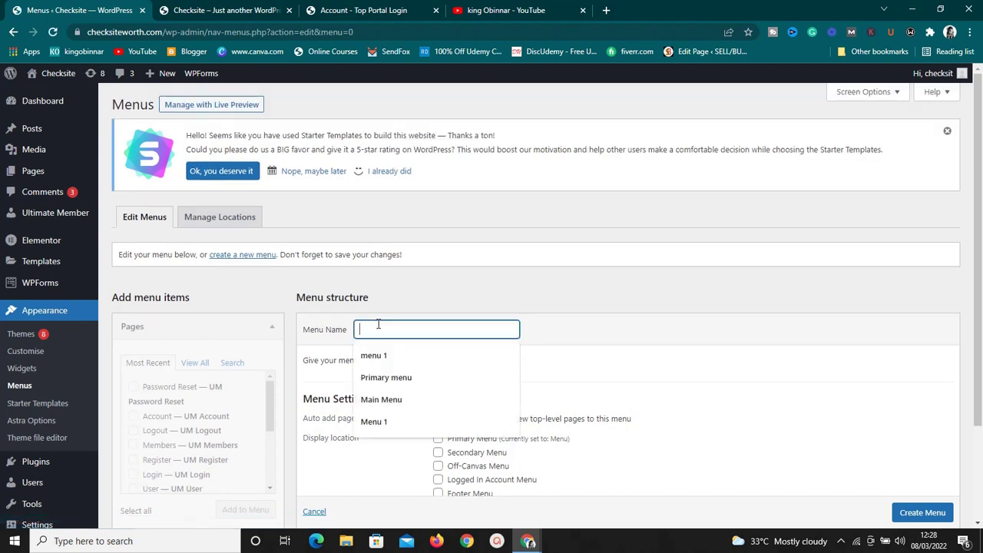
pyautogui.write('M1 t')
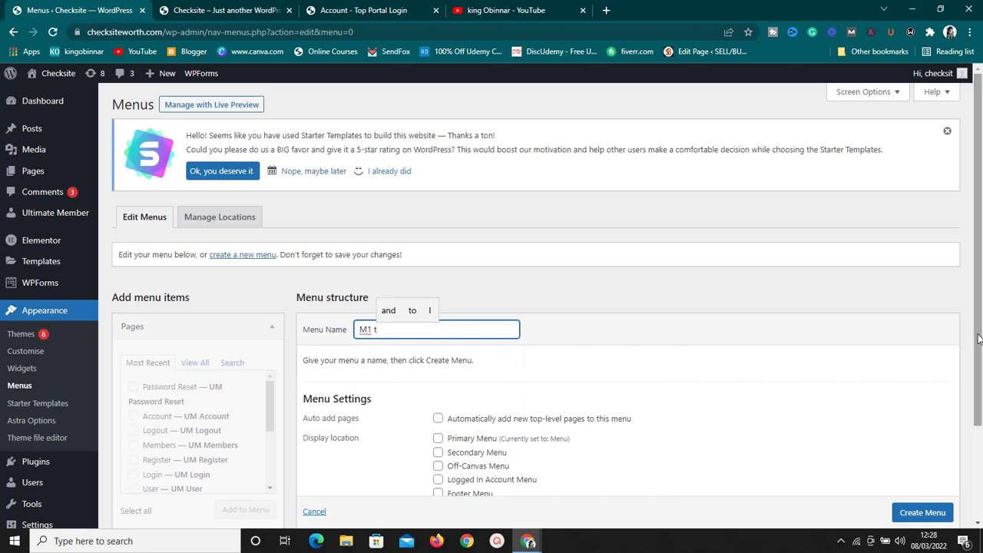
pyautogui.moveTo(979, 338); pyautogui.dragTo(965, 448)
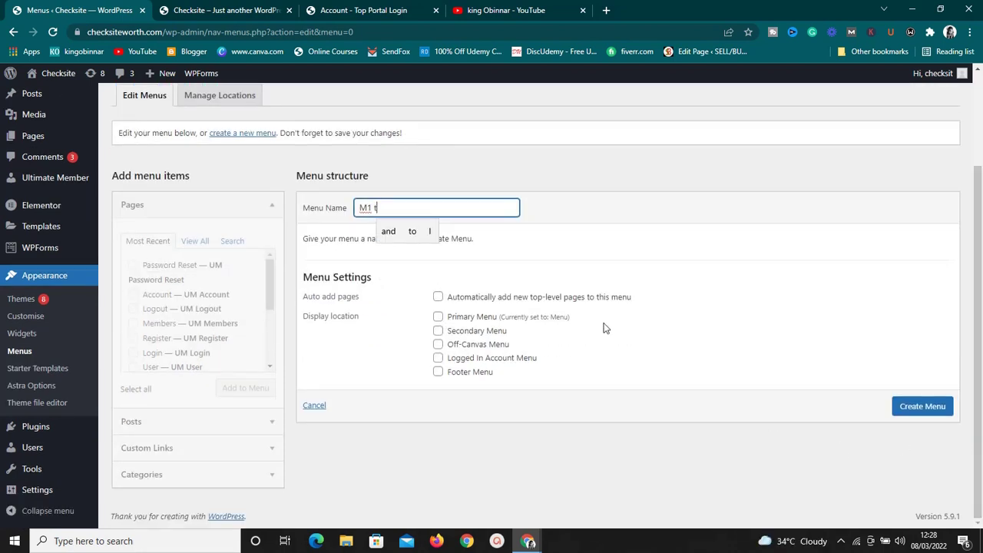
pyautogui.click(438, 318)
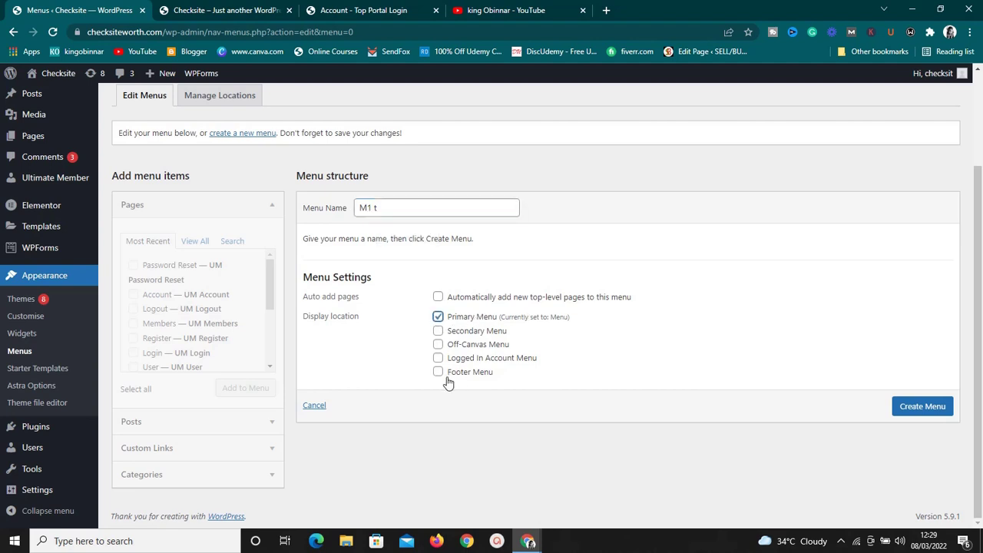
pyautogui.click(922, 407)
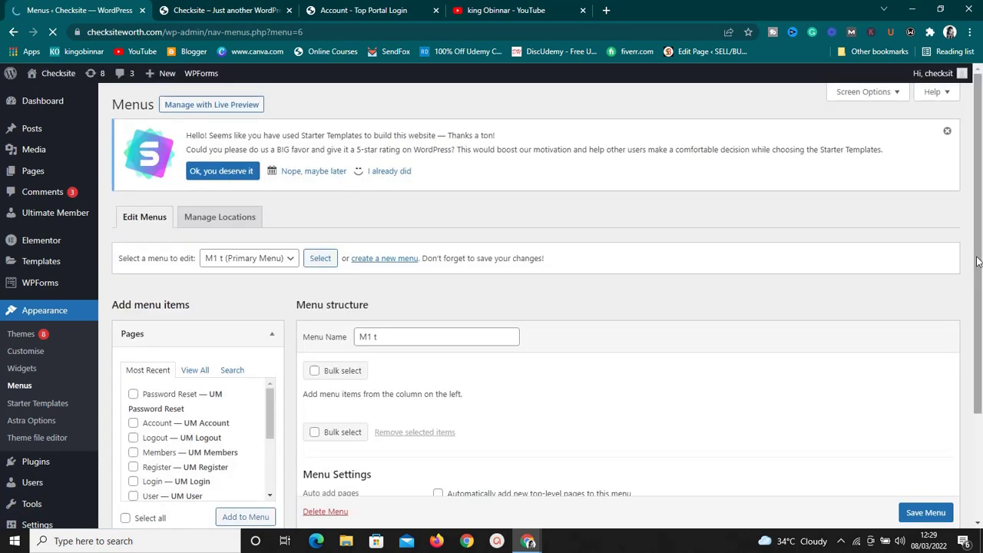
# - Choose "M1 t (Primary Menu)" as the menu to edit and load it
pyautogui.moveTo(980, 261); pyautogui.dragTo(974, 321)
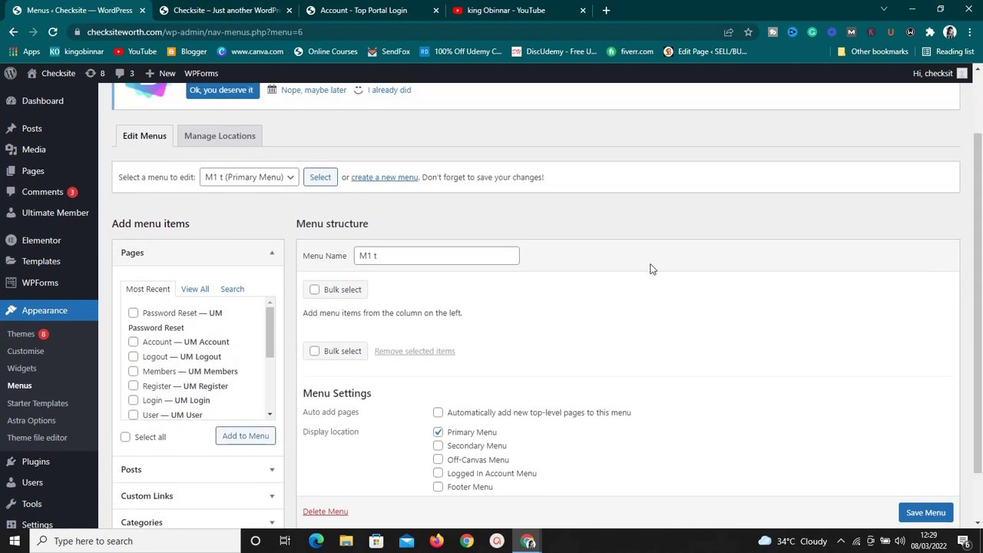
pyautogui.click(283, 177)
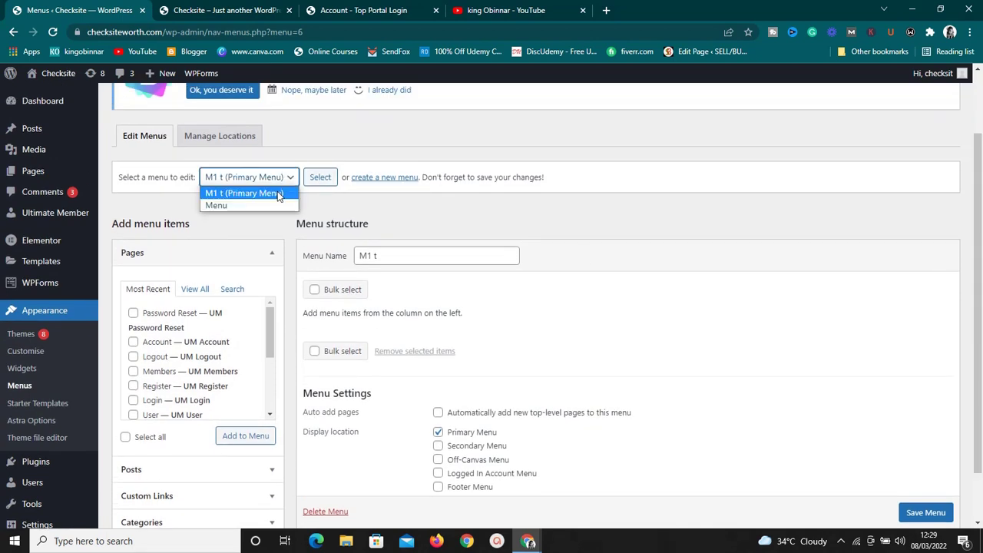
pyautogui.click(279, 195)
pyautogui.click(320, 178)
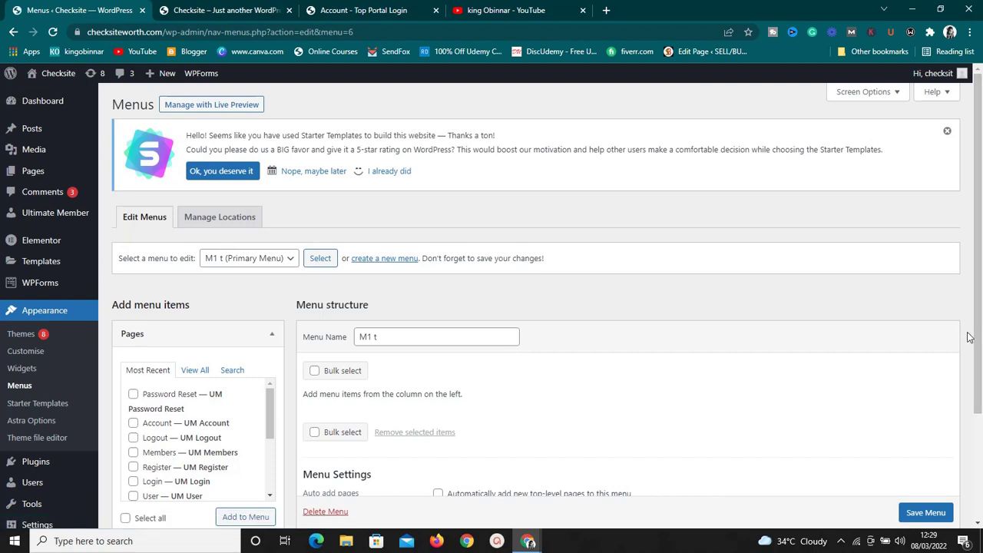
pyautogui.scroll(-2, 979, 346)
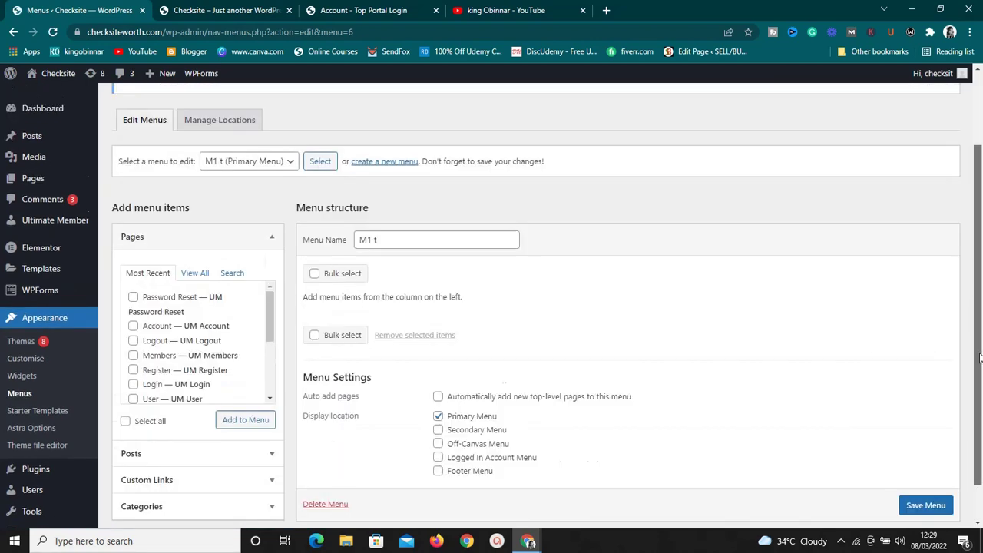
pyautogui.scroll(2, 979, 358)
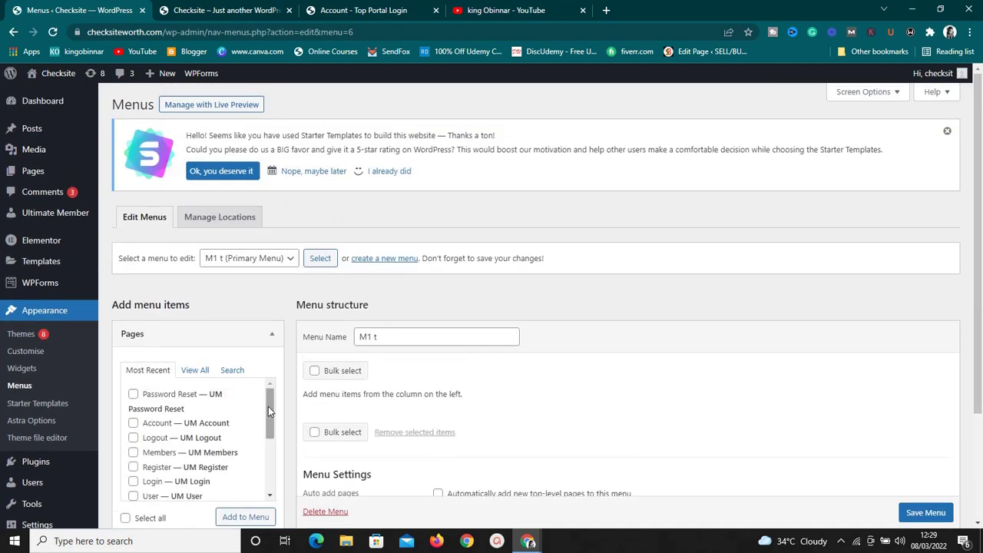
# - Add the Account, Logout, Members, Register, Login, User and first Contact pages to the M1 t menu
pyautogui.scroll(-2, 268, 407)
pyautogui.scroll(1, 267, 417)
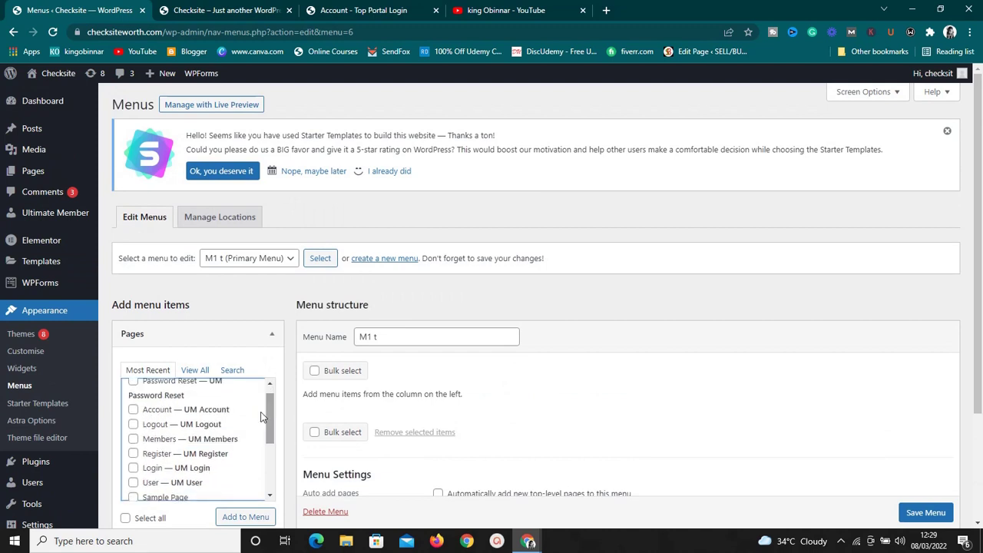
pyautogui.click(133, 411)
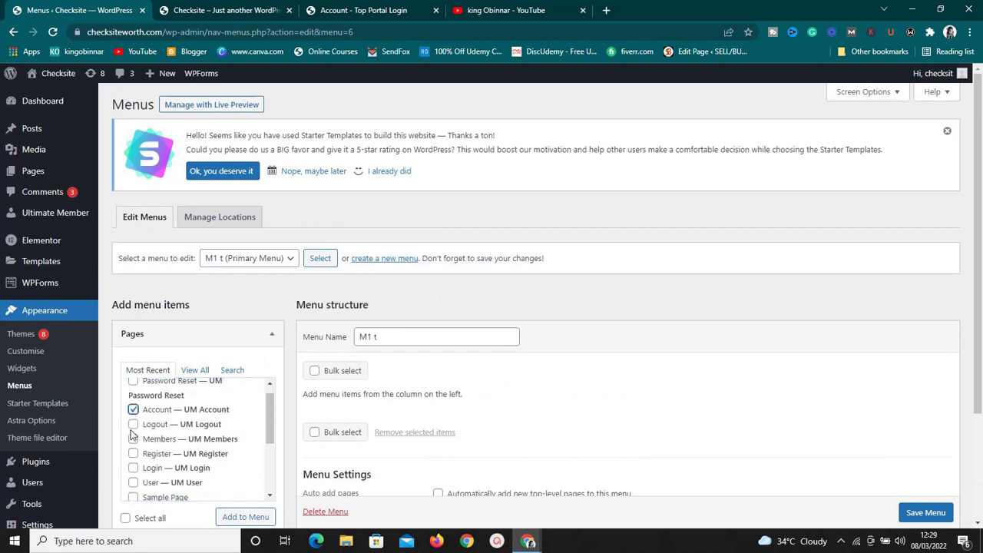
pyautogui.click(134, 425)
pyautogui.click(134, 439)
pyautogui.click(133, 454)
pyautogui.click(133, 469)
pyautogui.click(133, 483)
pyautogui.moveTo(267, 416); pyautogui.dragTo(268, 439)
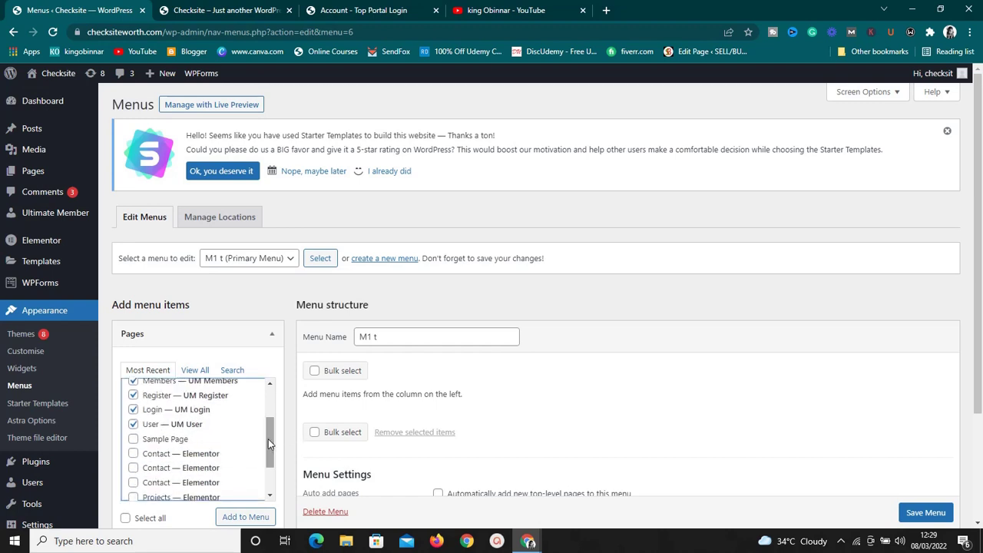
pyautogui.click(134, 453)
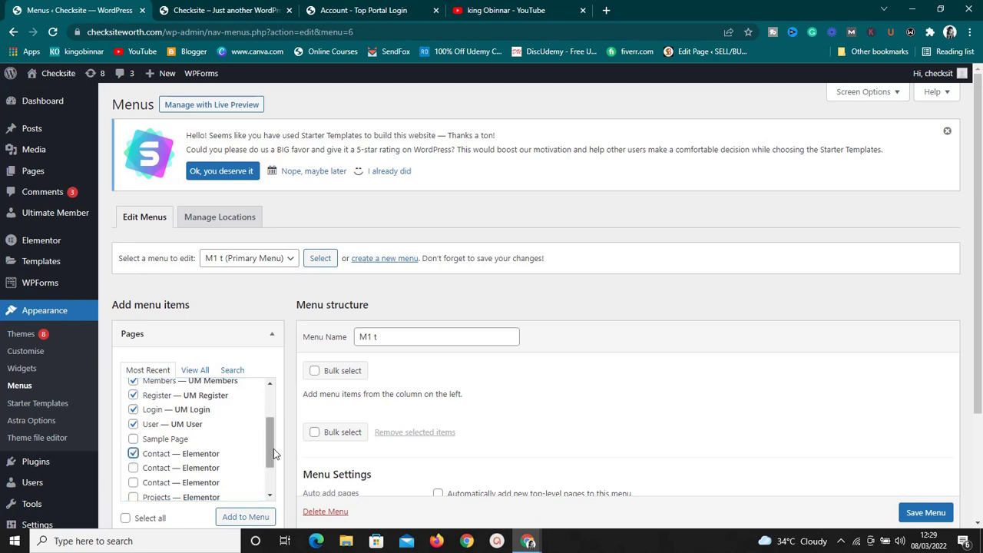
pyautogui.moveTo(274, 450); pyautogui.dragTo(268, 375)
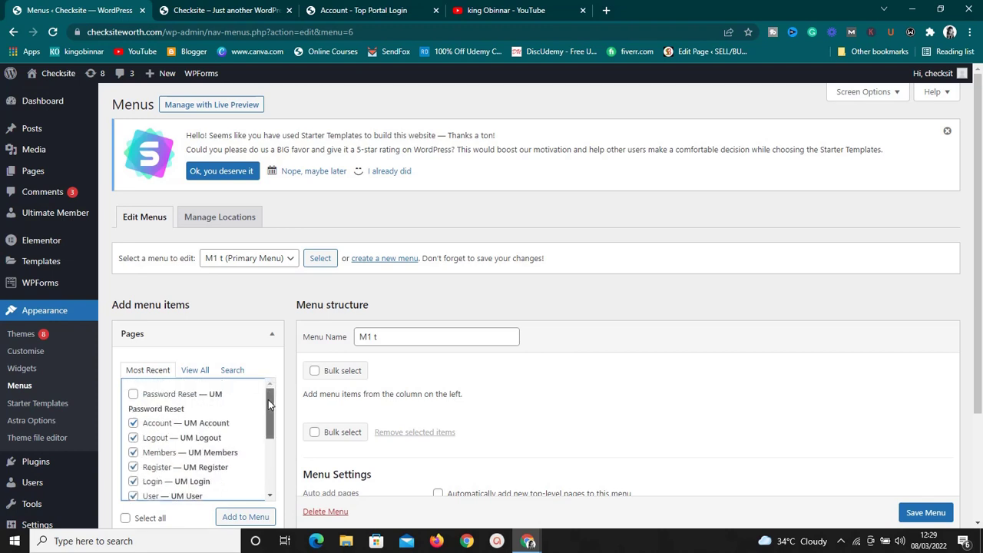
pyautogui.scroll(-1, 268, 399)
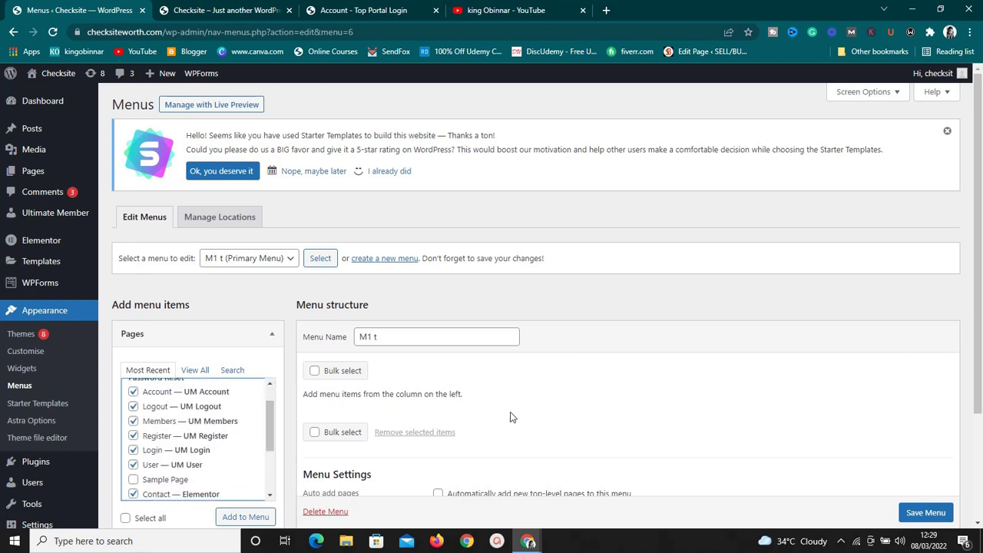
pyautogui.click(245, 517)
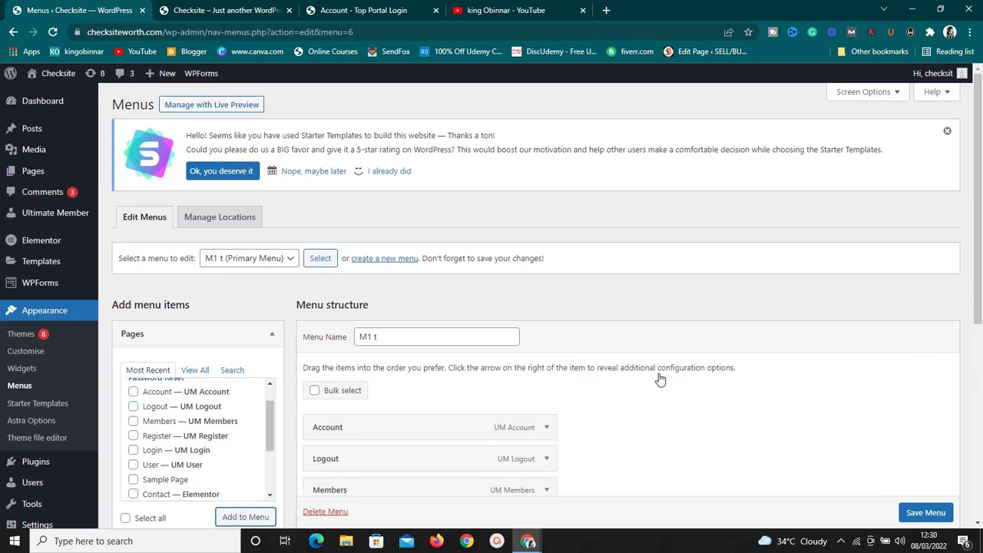
# - Review the order of the added menu items and save the M1 t menu
pyautogui.moveTo(981, 180); pyautogui.dragTo(970, 295)
pyautogui.moveTo(382, 256)
pyautogui.mouseDown()
pyautogui.moveTo(373, 256)
pyautogui.moveTo(438, 261)
pyautogui.moveTo(366, 259)
pyautogui.mouseUp()
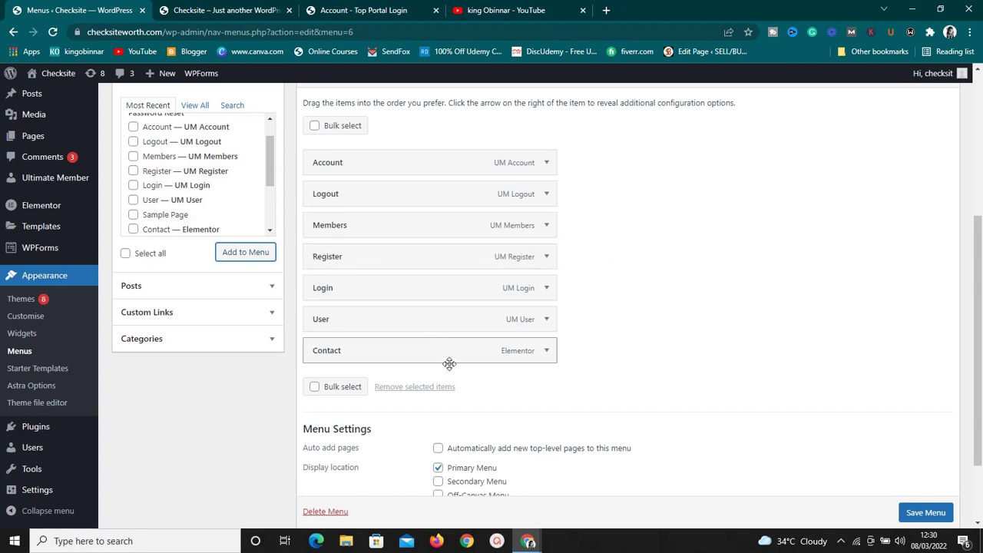
pyautogui.click(925, 516)
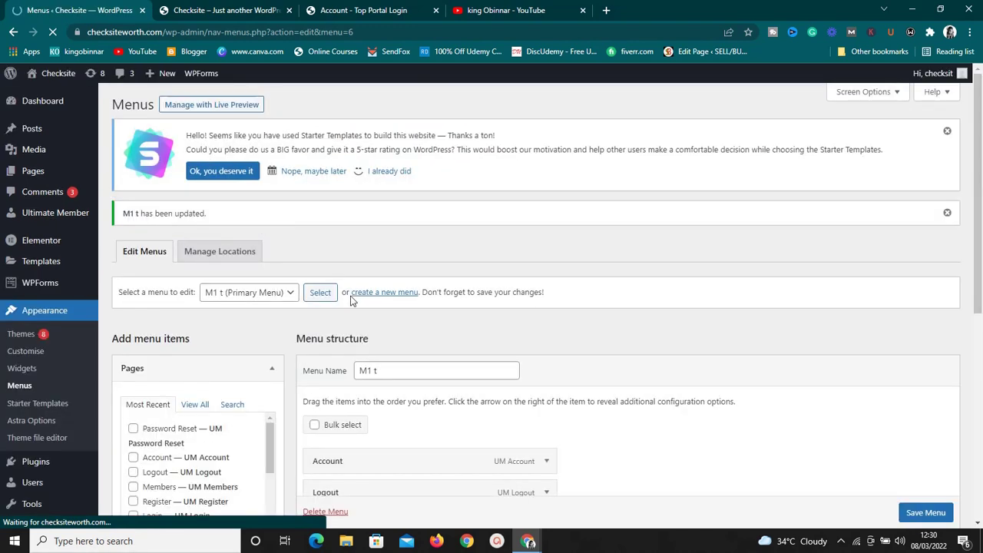
# - Reload the site's front page to check the new navigation menu and open its Register page
pyautogui.click(214, 8)
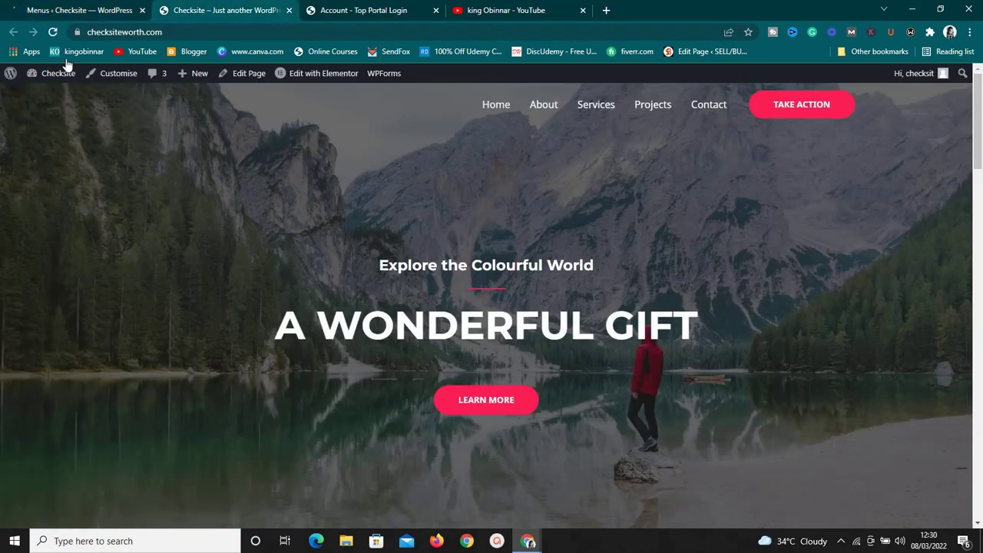
pyautogui.click(56, 8)
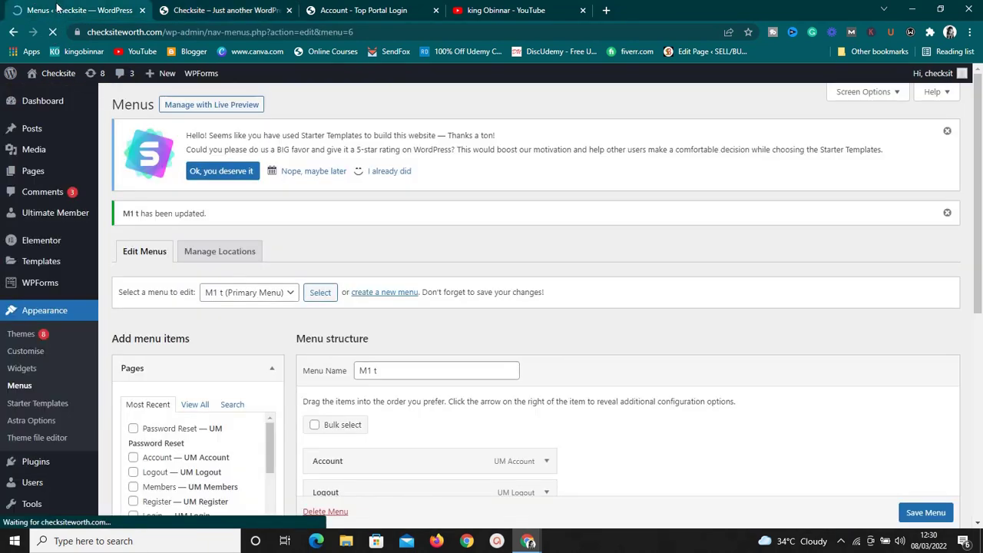
pyautogui.click(214, 7)
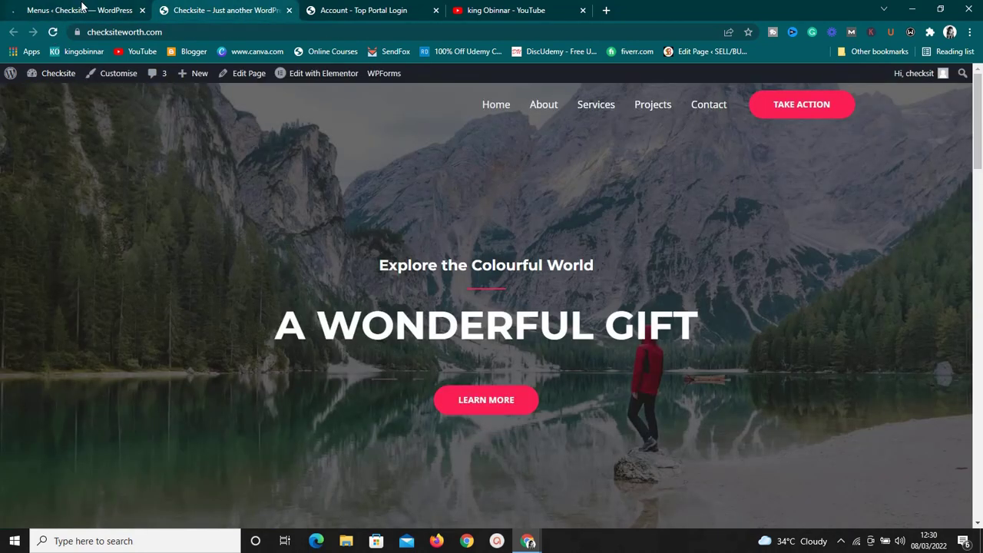
pyautogui.click(56, 33)
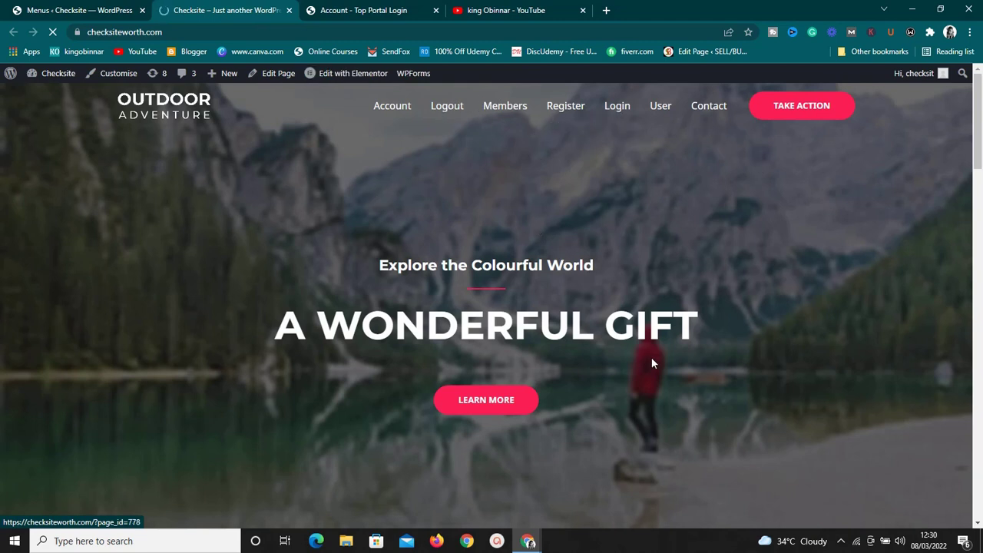
pyautogui.click(559, 108)
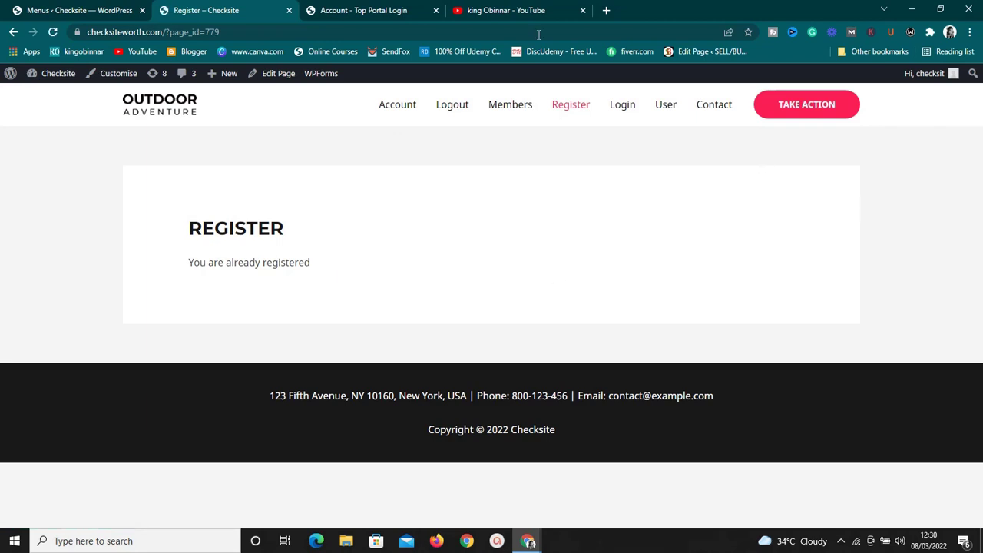
# - Open checksiteworth.com in a new Incognito window and view the Register page's form as a logged-out visitor
pyautogui.click(970, 31)
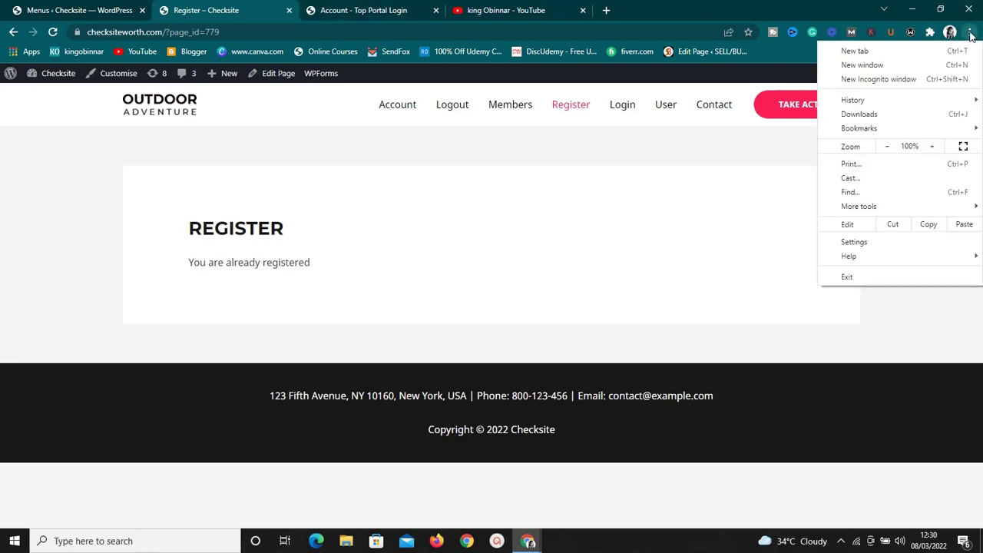
pyautogui.click(914, 78)
pyautogui.write('checksiteworth.com/wp-admin/')
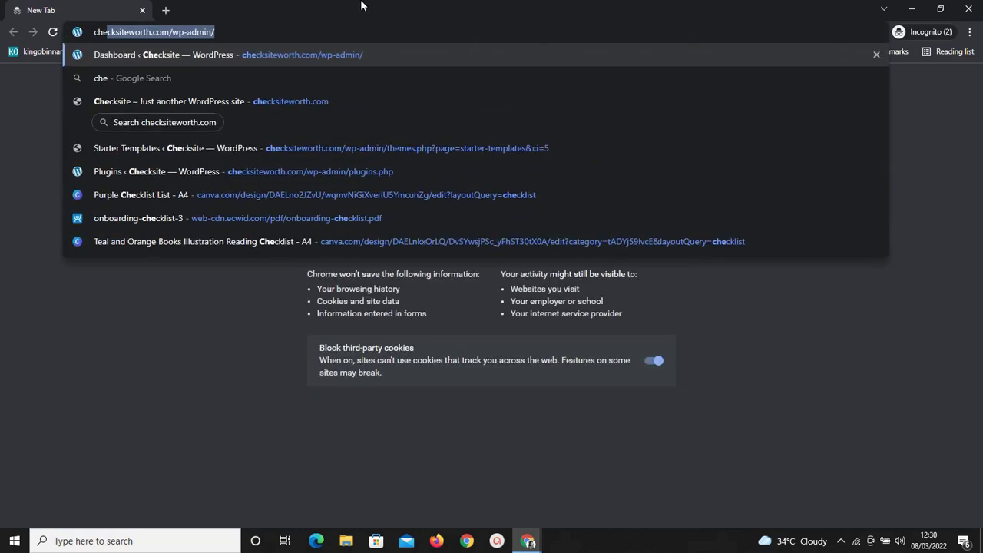
pyautogui.press('Right')
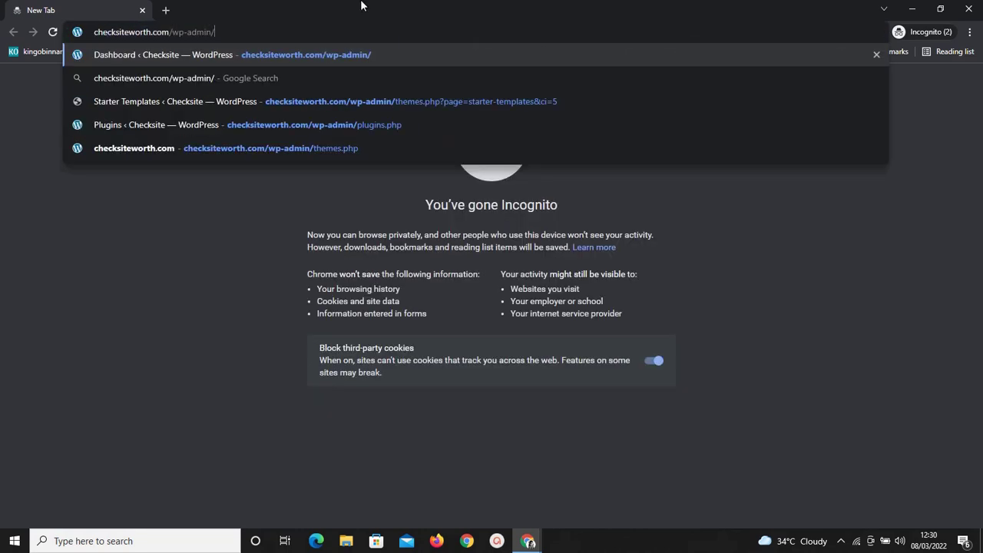
pyautogui.press('BackSpace')
pyautogui.press('BackSpace')
pyautogui.press('BackSpace')
pyautogui.press('BackSpace')
pyautogui.press('BackSpace')
pyautogui.press('BackSpace')
pyautogui.press('BackSpace')
pyautogui.press('BackSpace')
pyautogui.press('BackSpace')
pyautogui.press('BackSpace')
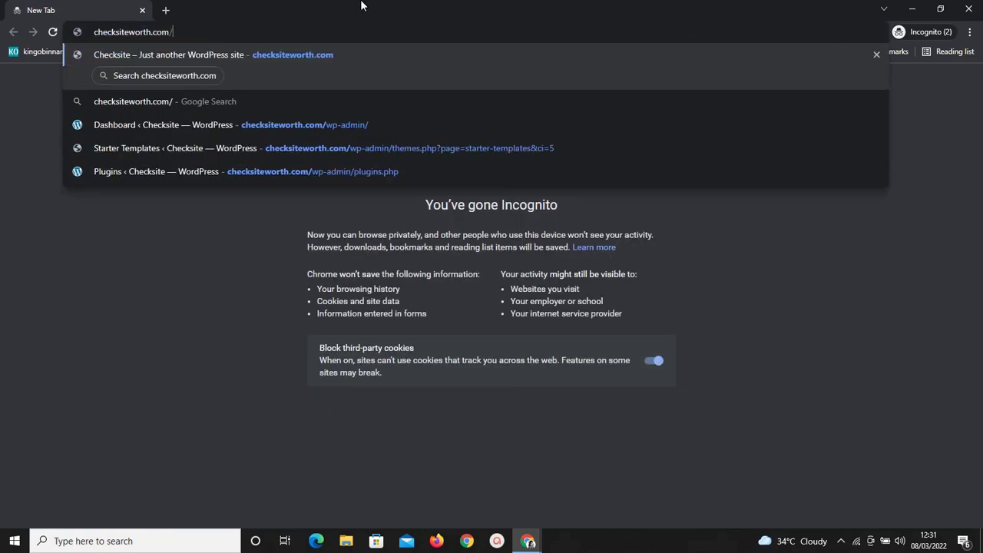
pyautogui.press('Return')
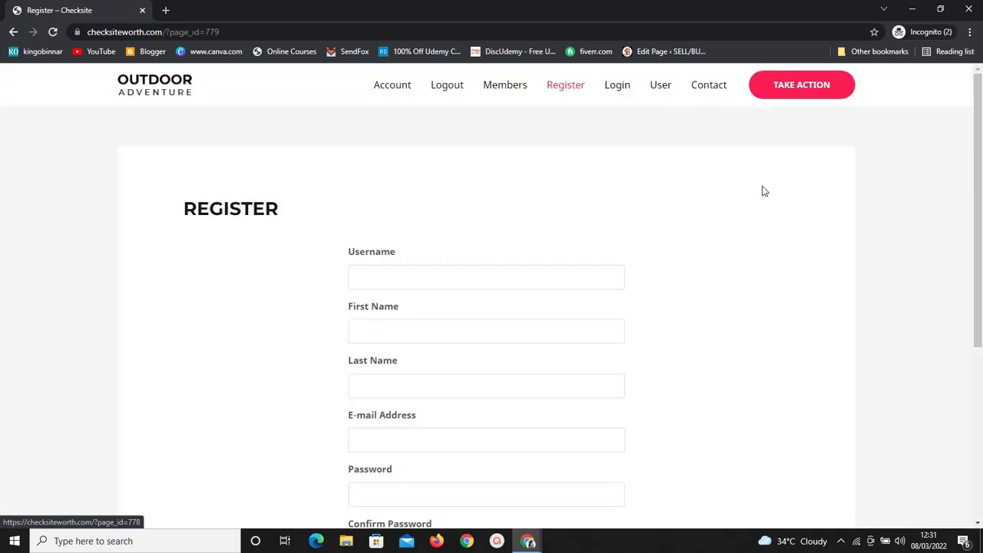
pyautogui.moveTo(975, 230); pyautogui.dragTo(976, 261)
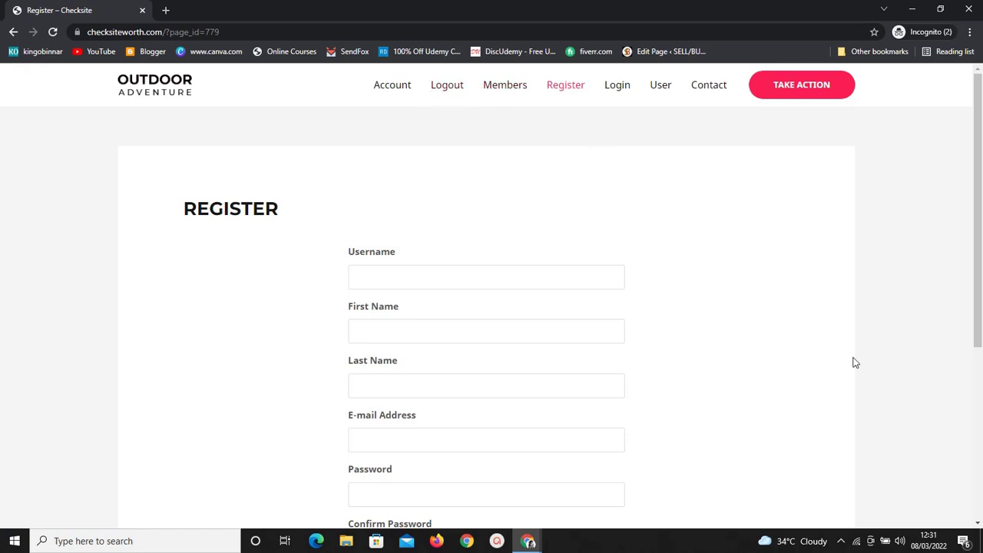
pyautogui.click(843, 540)
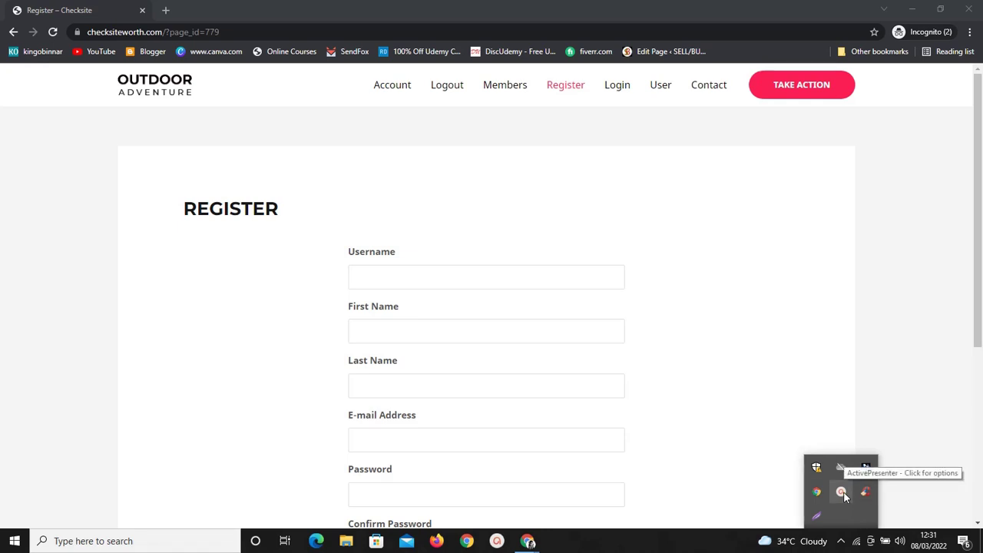
pyautogui.click(841, 491)
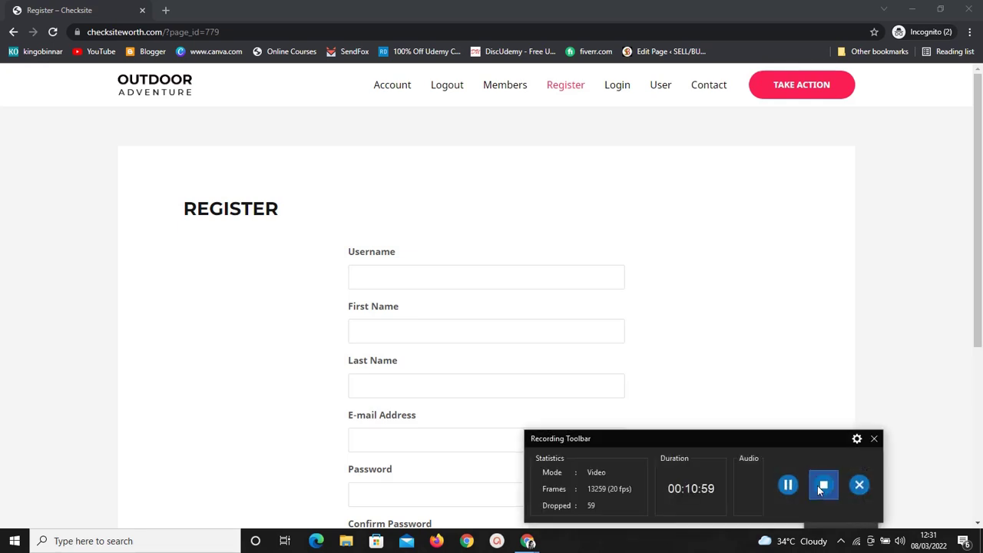